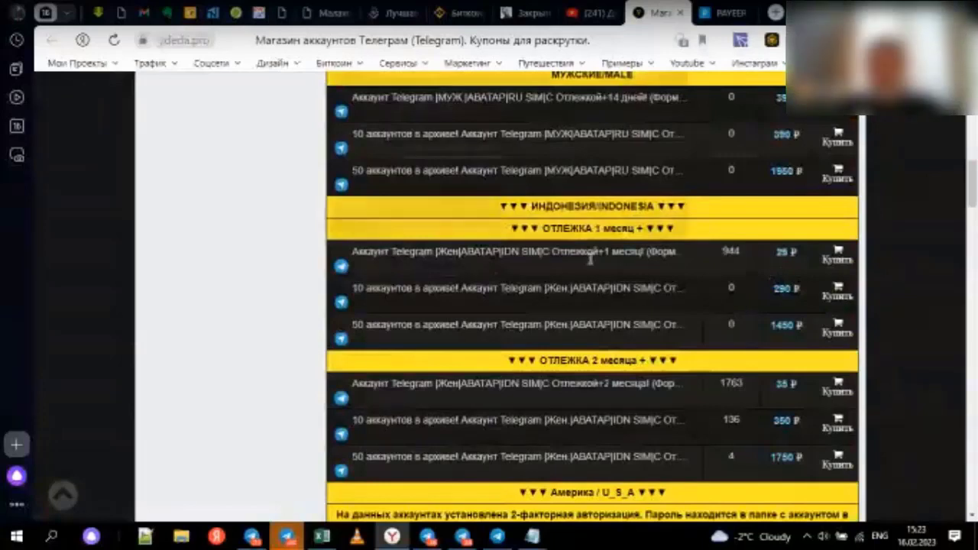
# Step: Start an order for the Indonesian one-month Telegram account and autofill the buyer e-mail
pyautogui.moveTo(398, 254)
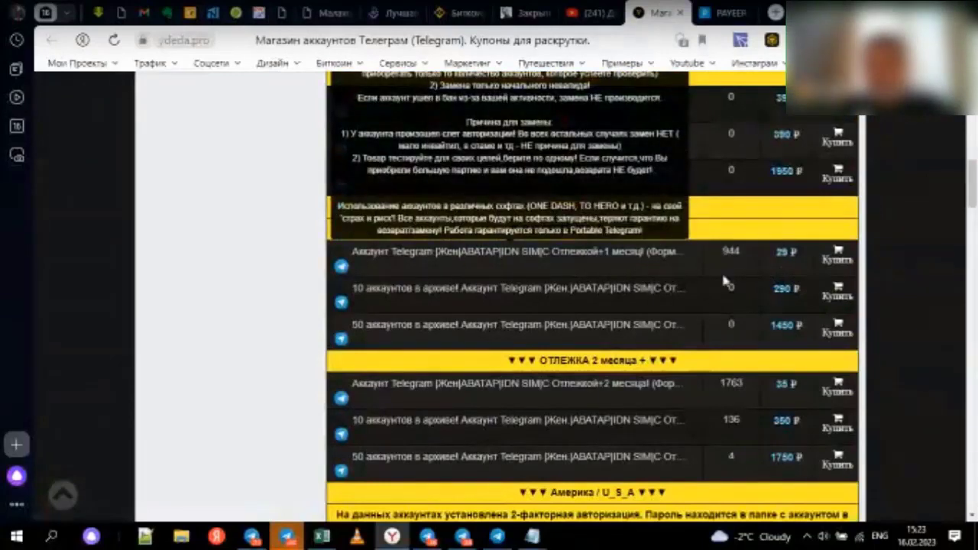
pyautogui.click(839, 261)
pyautogui.click(413, 256)
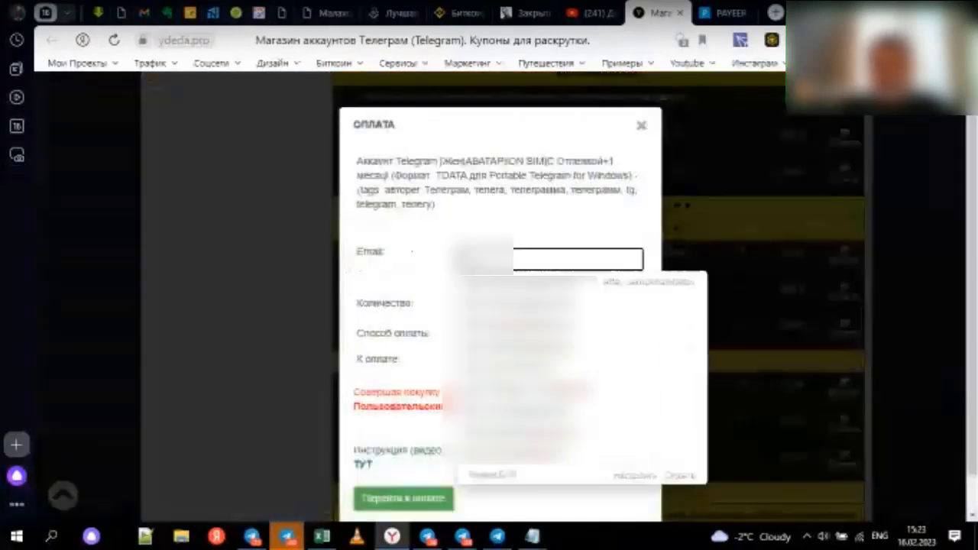
pyautogui.press('Down')
pyautogui.click(479, 303)
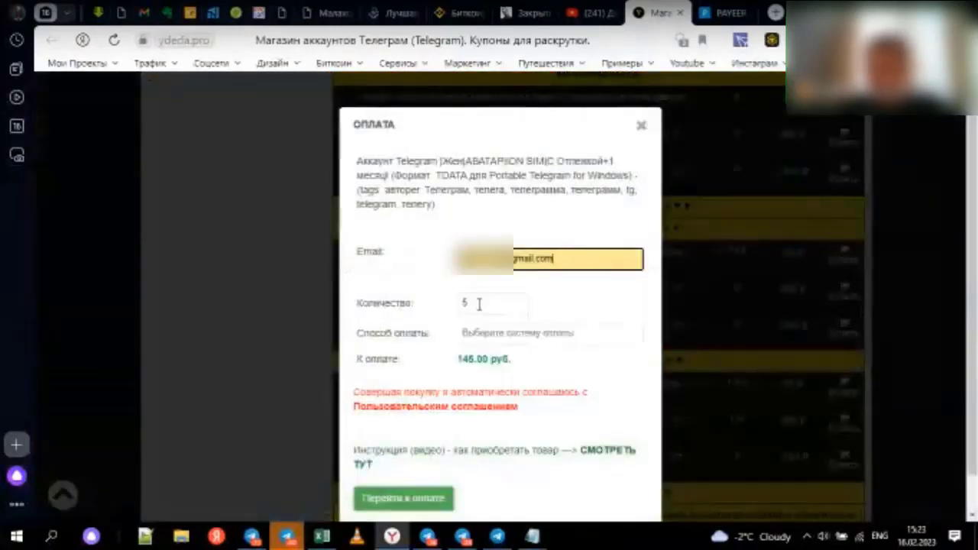
# Step: Choose Payeer as the payment method and proceed to the 145 руб. payment details
pyautogui.click(501, 336)
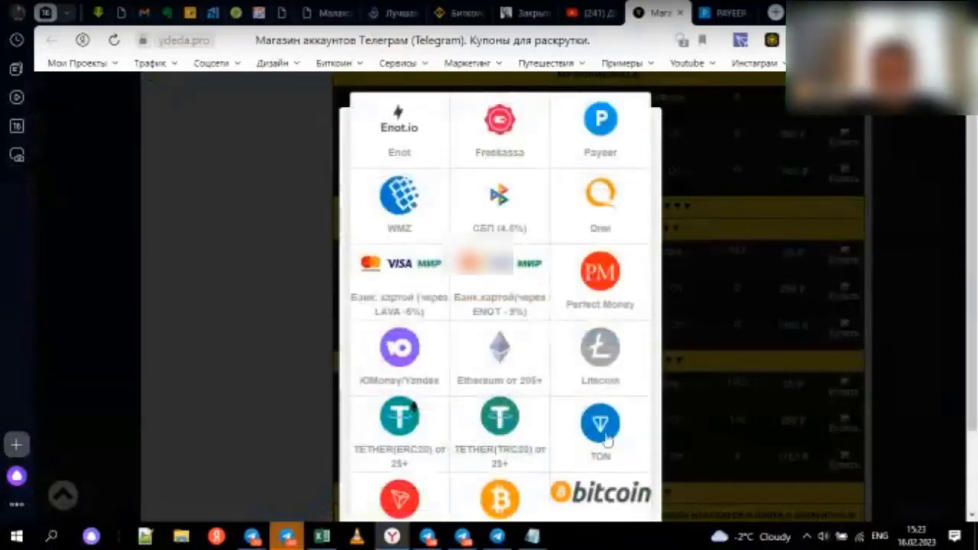
pyautogui.click(606, 133)
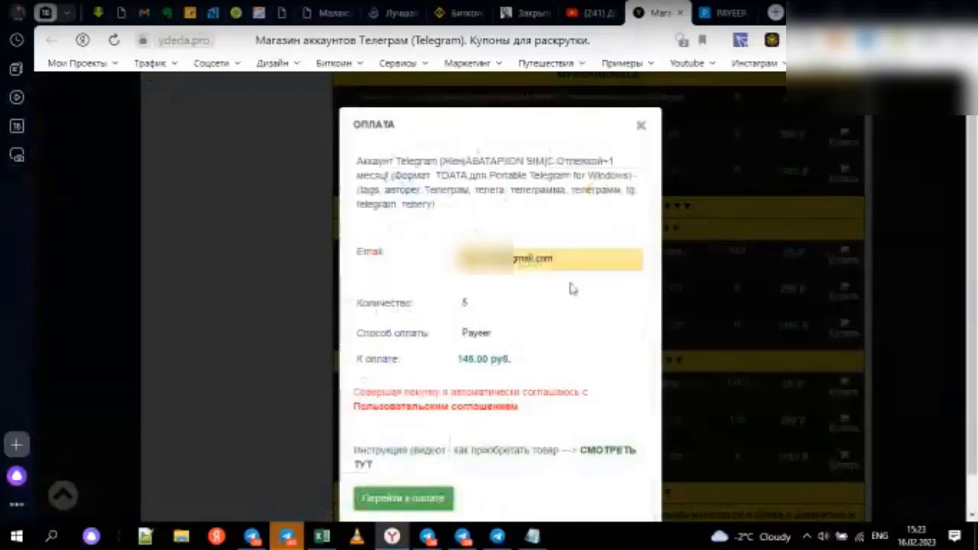
pyautogui.scroll(-1, 483, 324)
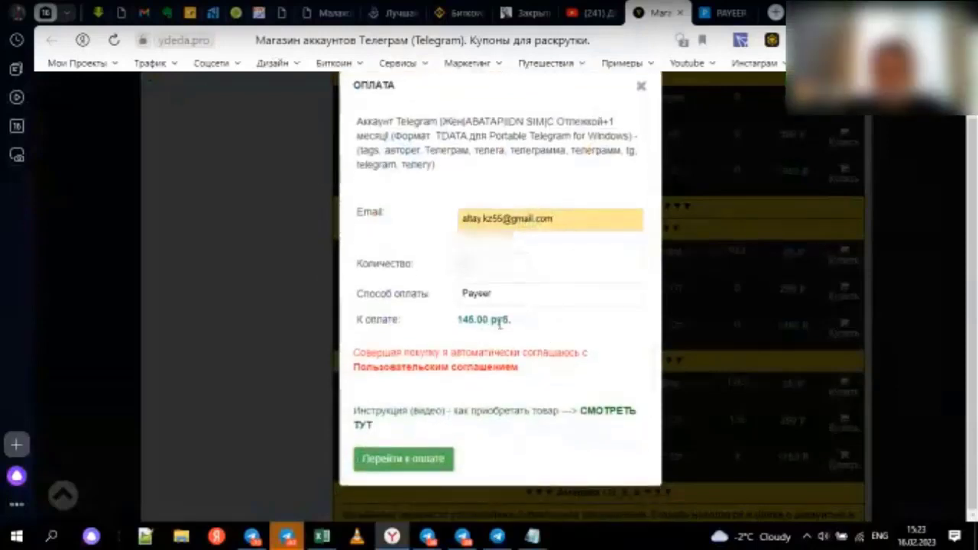
pyautogui.click(404, 461)
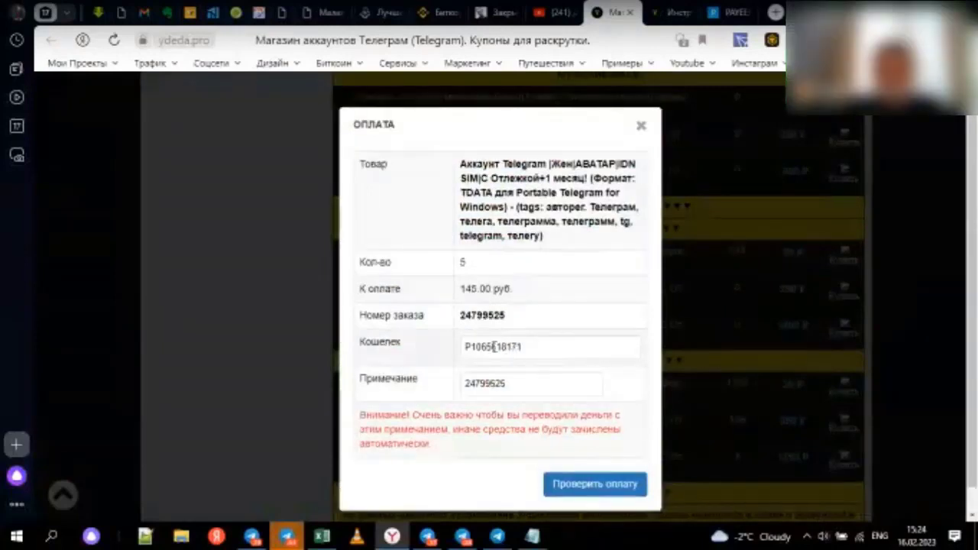
# Step: Copy the shop's Payeer wallet number and switch to the Payeer balance page
pyautogui.doubleClick(493, 346)
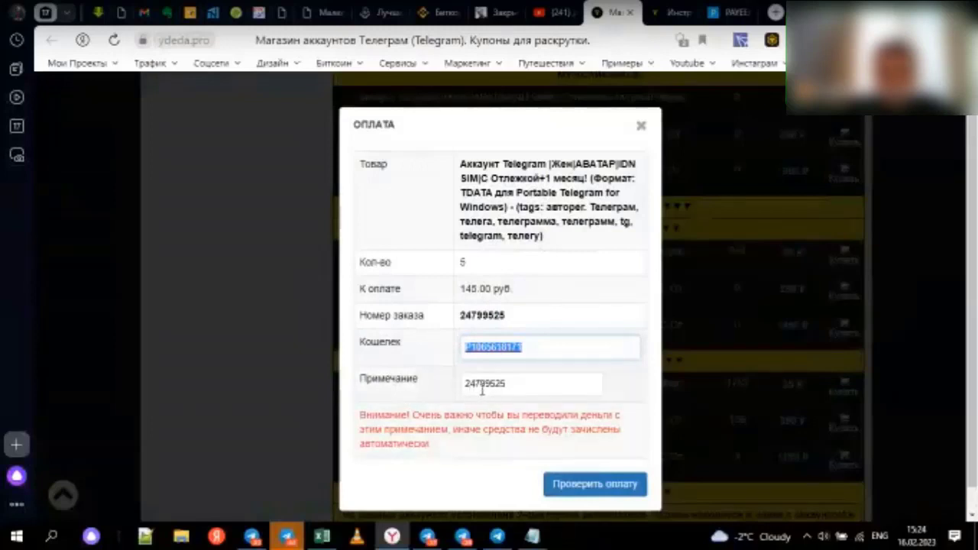
pyautogui.click(726, 12)
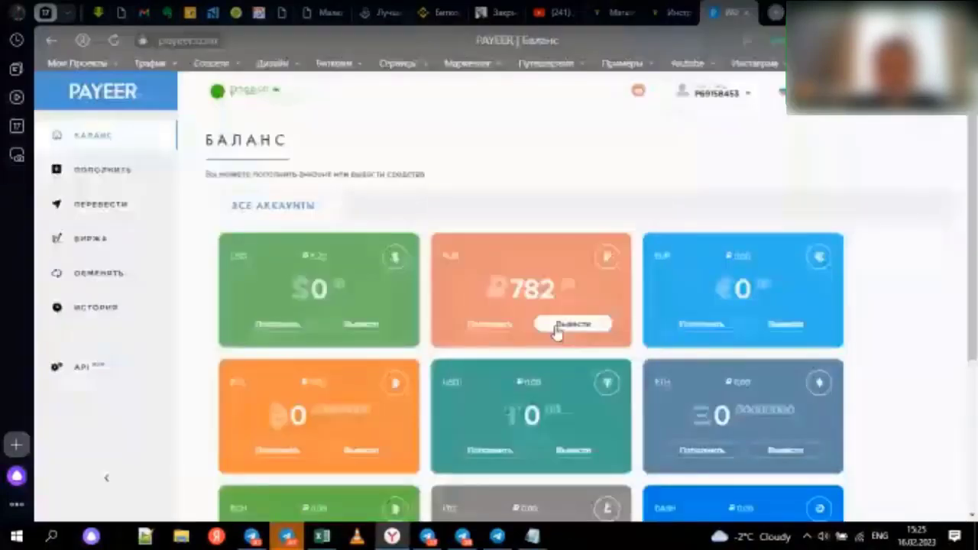
# Step: Open the Payeer transfer form and enter 145 as the amount
pyautogui.click(489, 324)
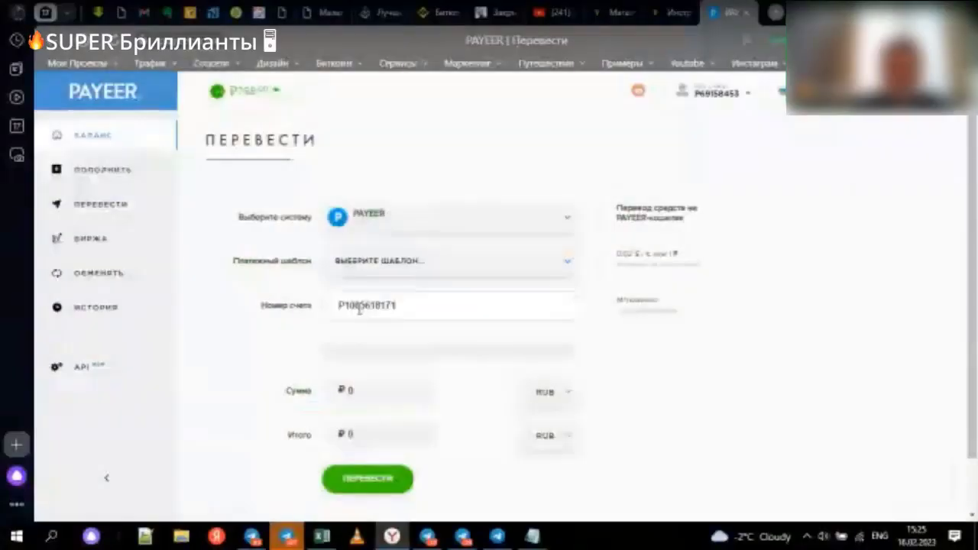
pyautogui.click(371, 393)
pyautogui.press('BackSpace')
pyautogui.write('145')
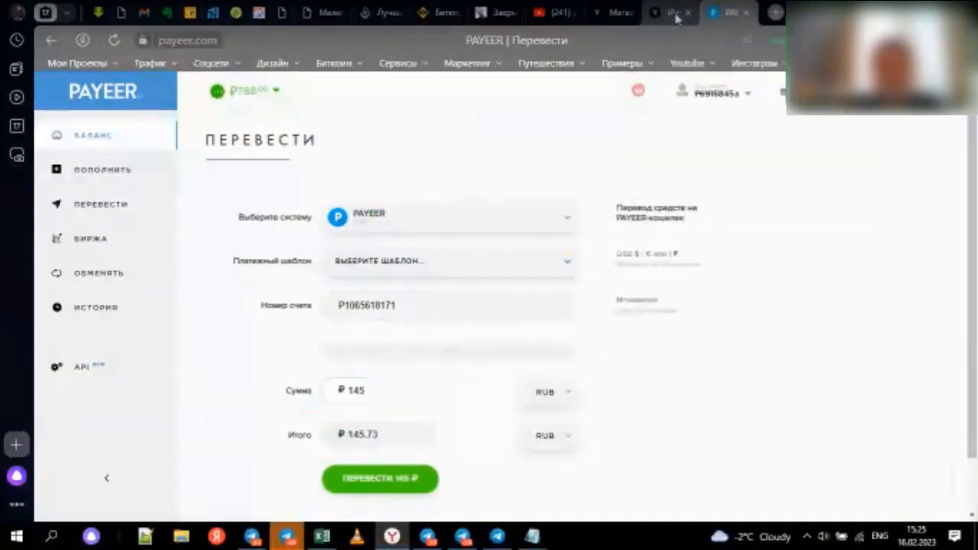
# Step: Paste the shop's order note as the comment, send 145 ₽, and return to ydeda.pro
pyautogui.click(620, 12)
pyautogui.click(491, 386)
pyautogui.hotkey('ctrl', 'c')
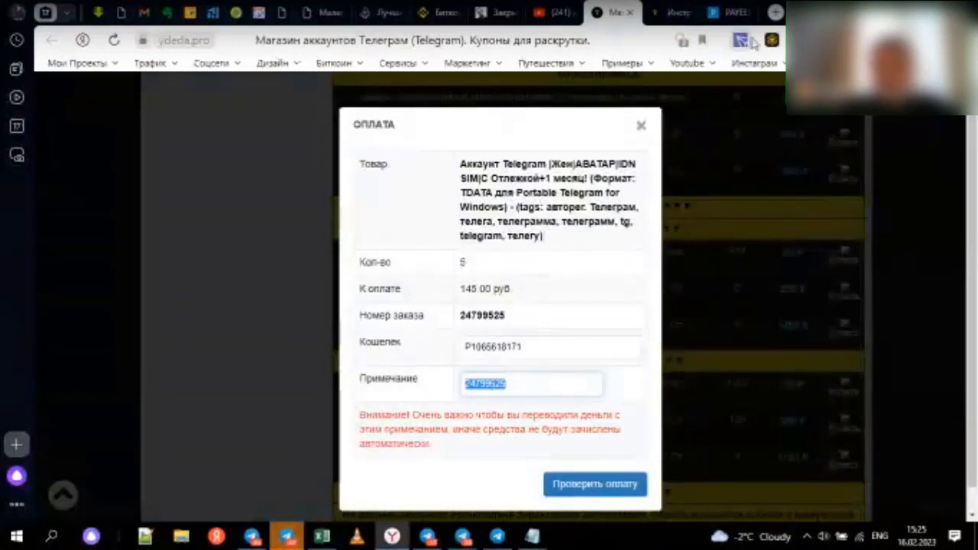
pyautogui.click(732, 12)
pyautogui.click(343, 290)
pyautogui.hotkey('ctrl', 'v')
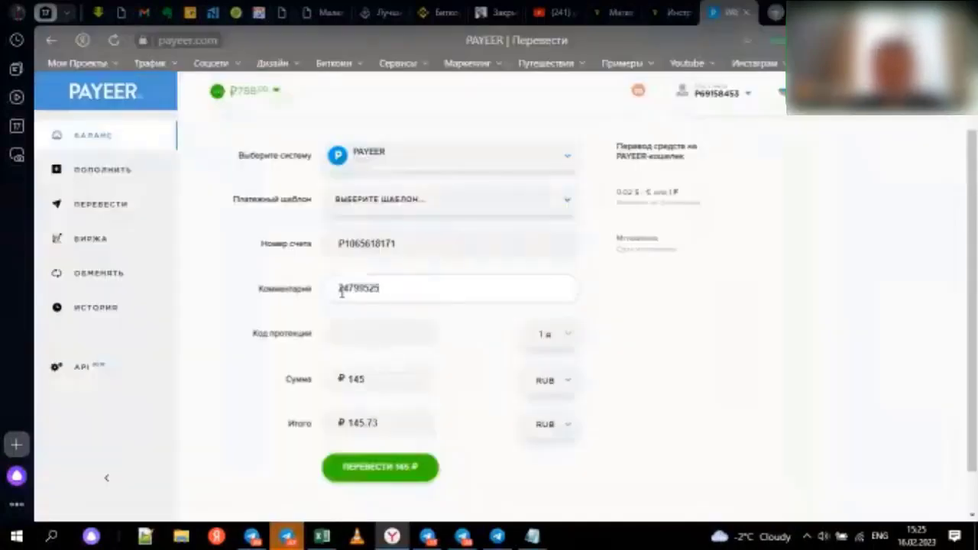
pyautogui.click(374, 473)
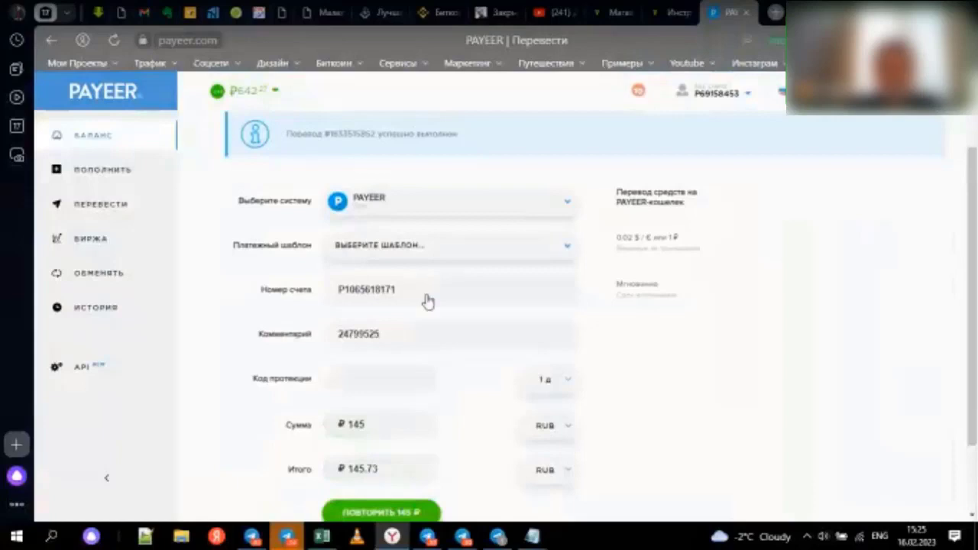
pyautogui.click(616, 20)
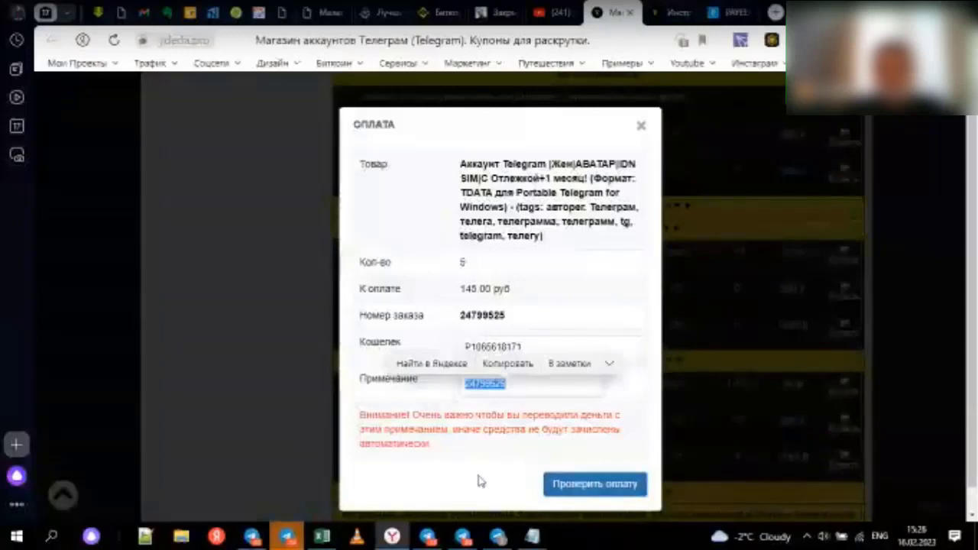
# Step: Confirm the payment and save the order's account-links text file into Downloads
pyautogui.click(584, 486)
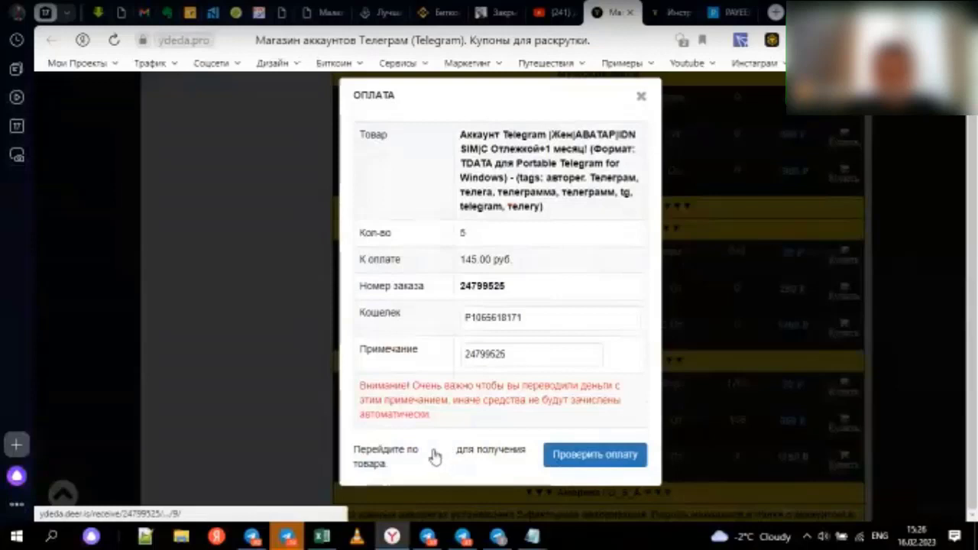
pyautogui.click(435, 456)
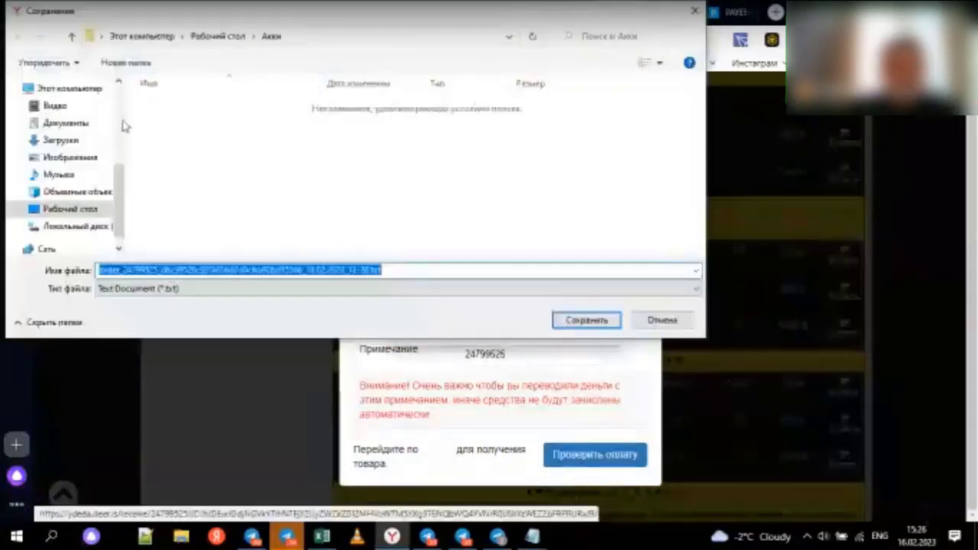
pyautogui.click(61, 141)
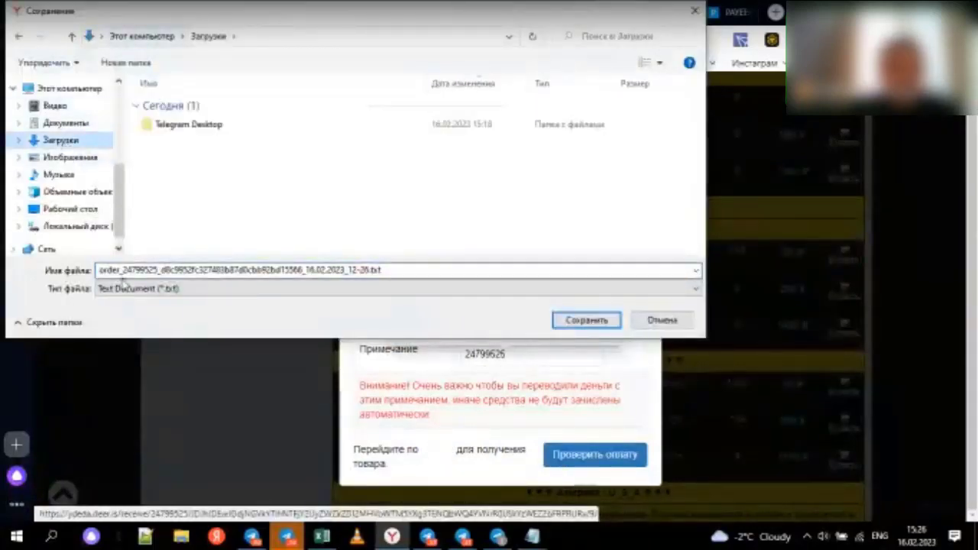
pyautogui.click(593, 324)
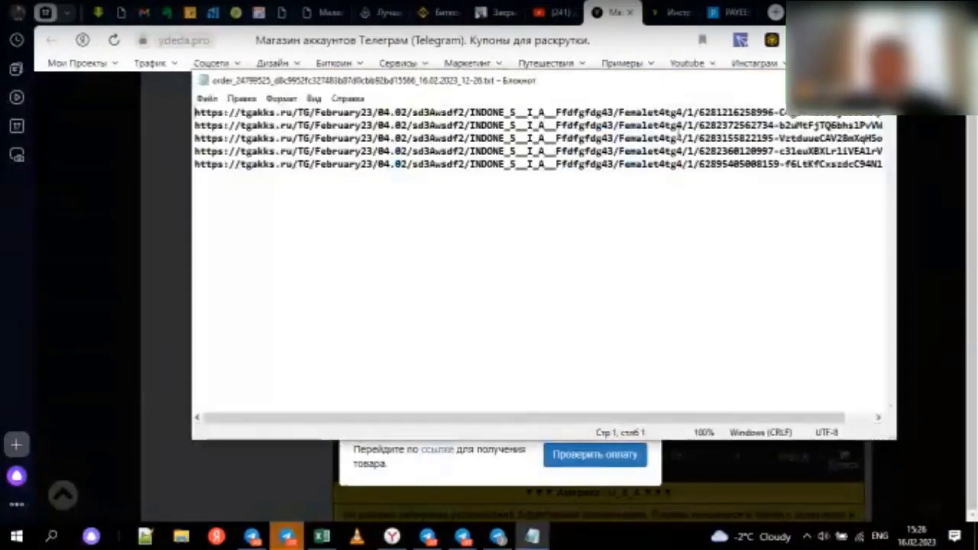
# Step: Maximize Notepad, copy the first account's .zip link, and return to the browser
pyautogui.press('super+Up')
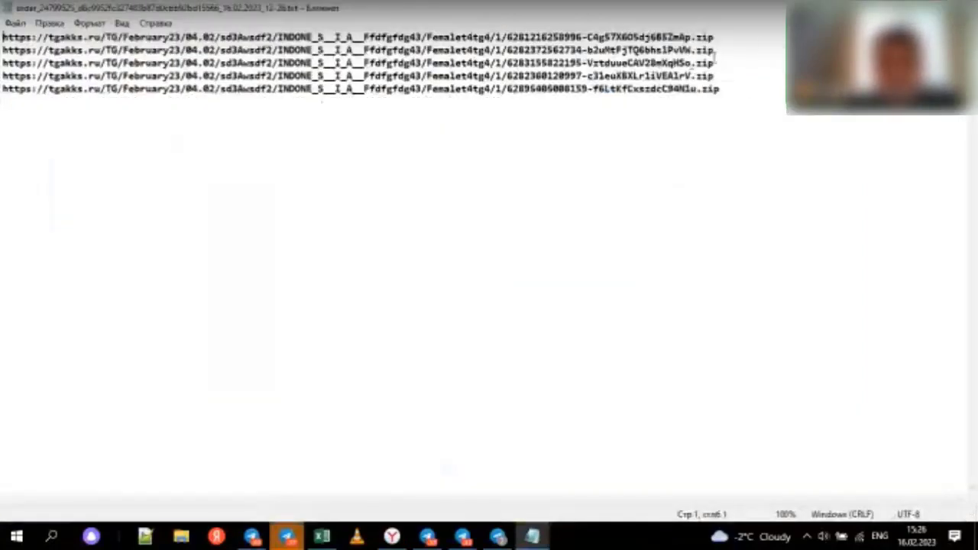
pyautogui.moveTo(713, 37); pyautogui.dragTo(4, 28)
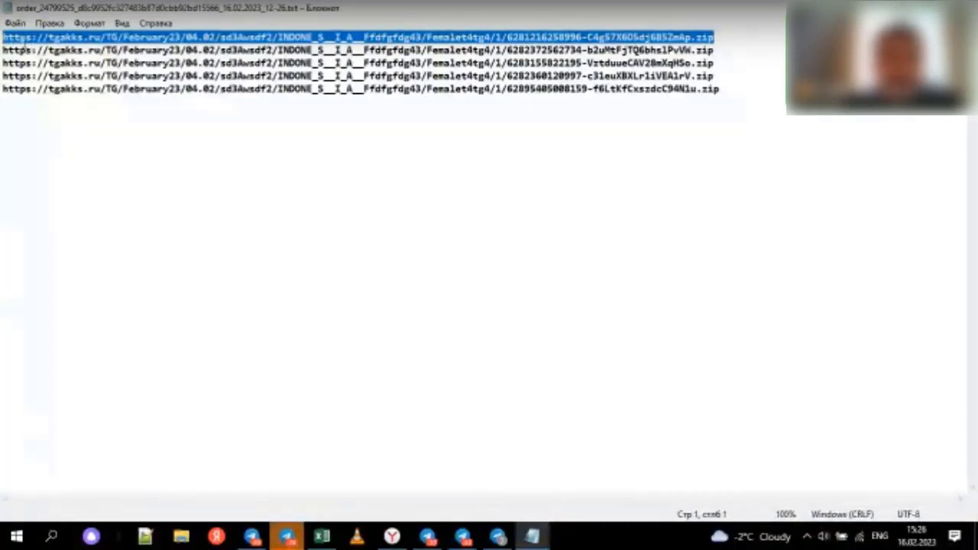
pyautogui.click(392, 538)
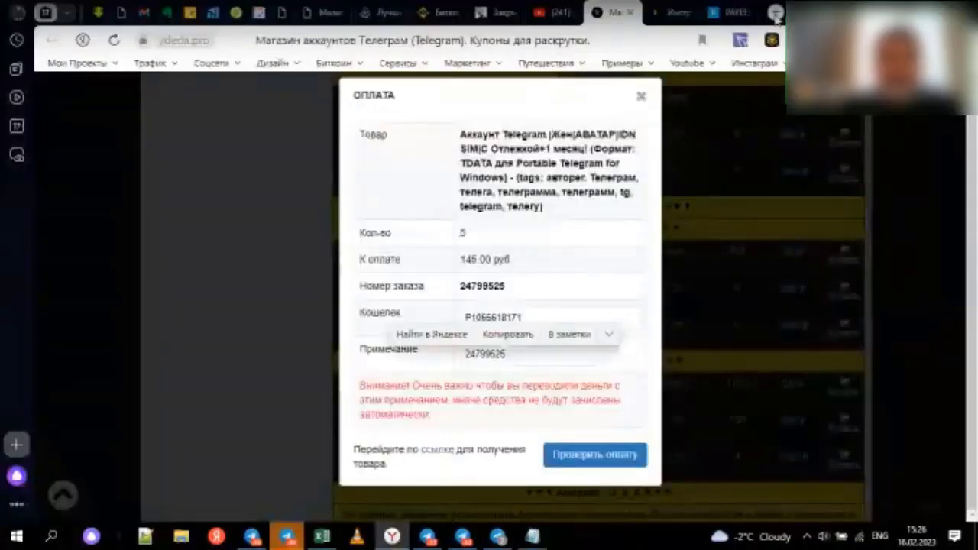
# Step: Load the first account's .zip link in a new tab and save the archive into Desktop\Акки
pyautogui.click(776, 13)
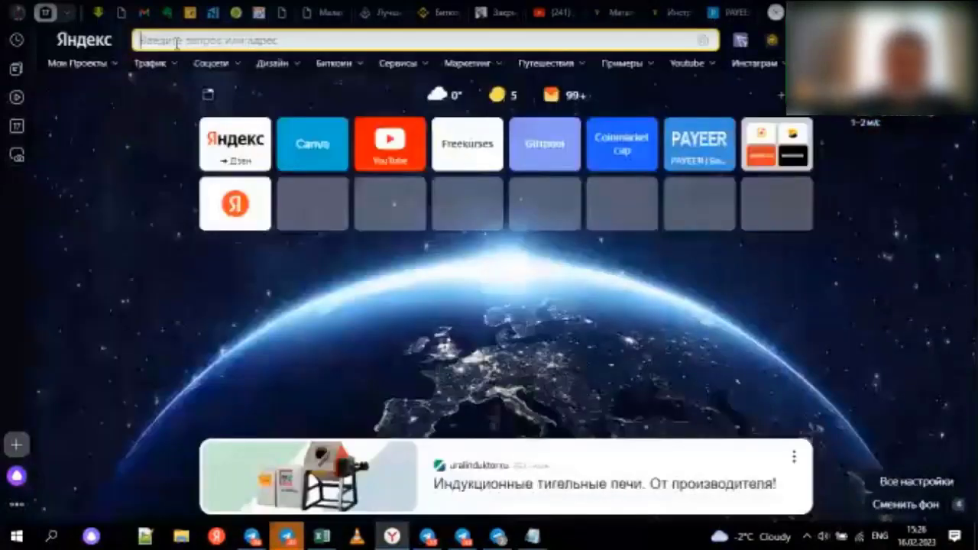
pyautogui.hotkey('ctrl', 'v')
pyautogui.press('Return')
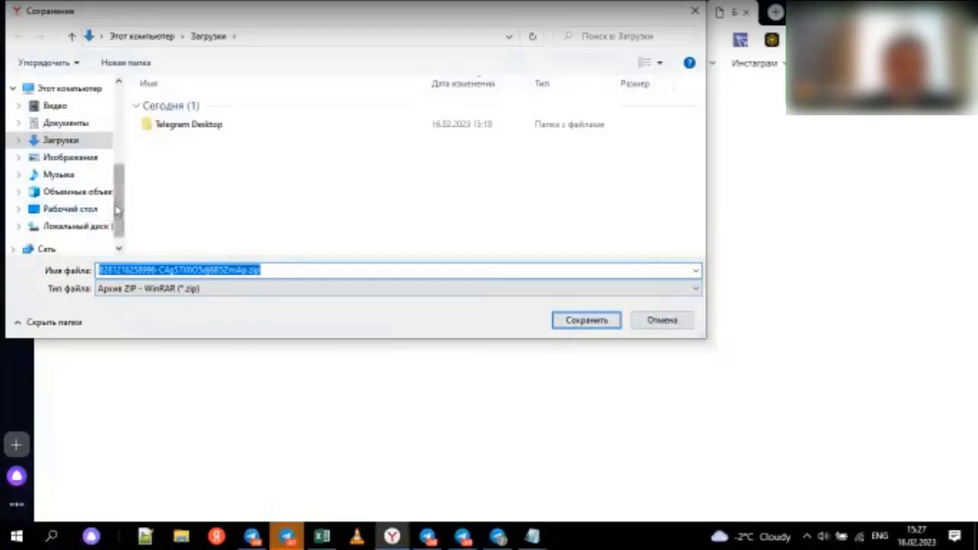
pyautogui.click(86, 209)
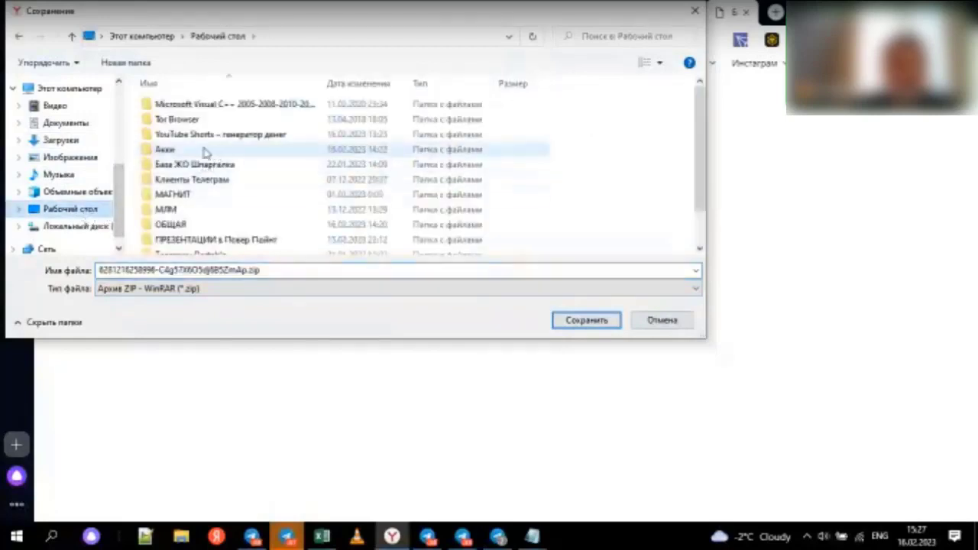
pyautogui.click(162, 152)
pyautogui.doubleClick(162, 151)
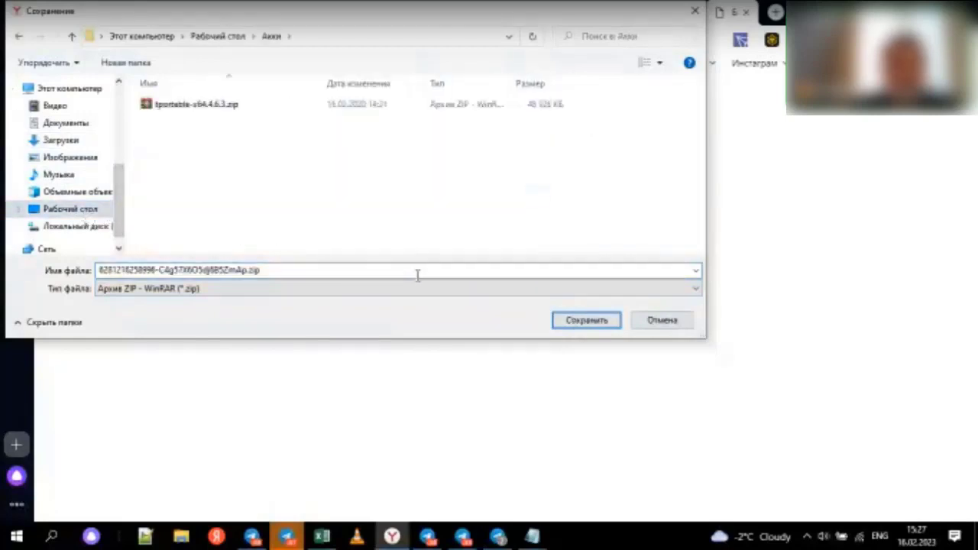
pyautogui.click(581, 321)
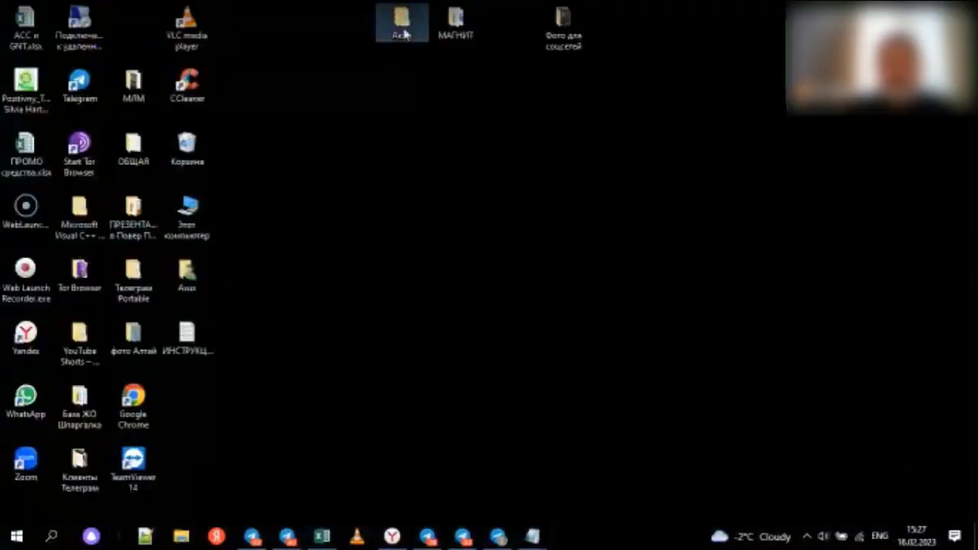
# Step: In the Акки folder, extract the account zip into its own folder with Извлечь в
pyautogui.doubleClick(402, 22)
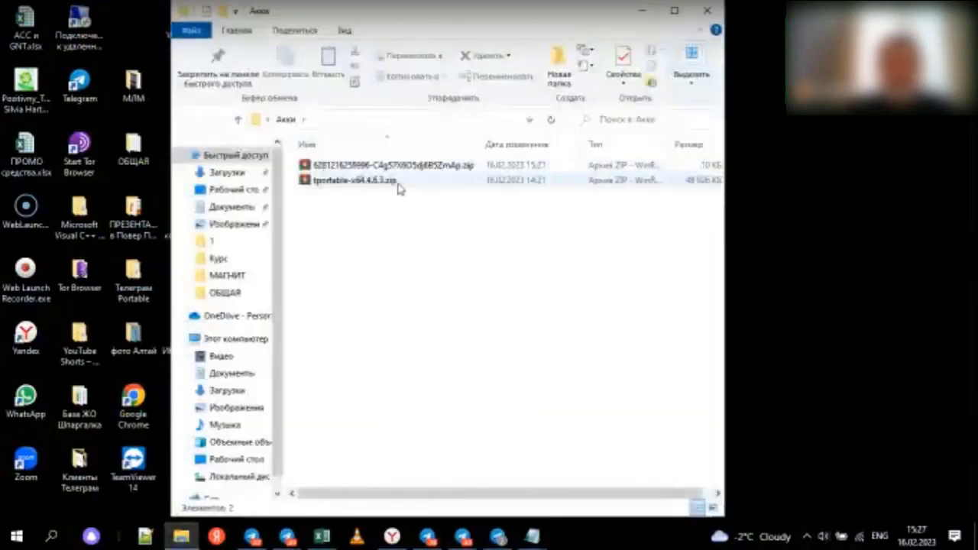
pyautogui.click(415, 166)
pyautogui.rightClick(415, 166)
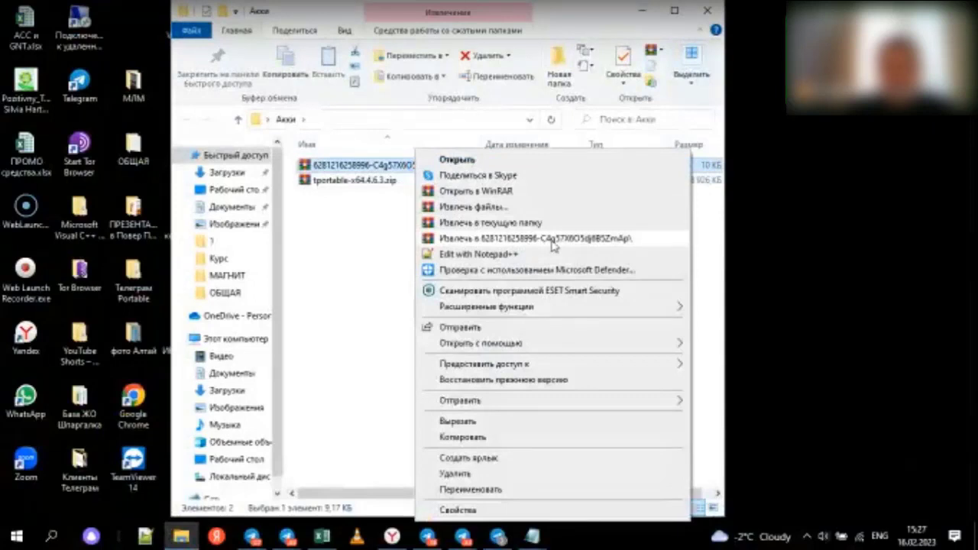
pyautogui.click(553, 239)
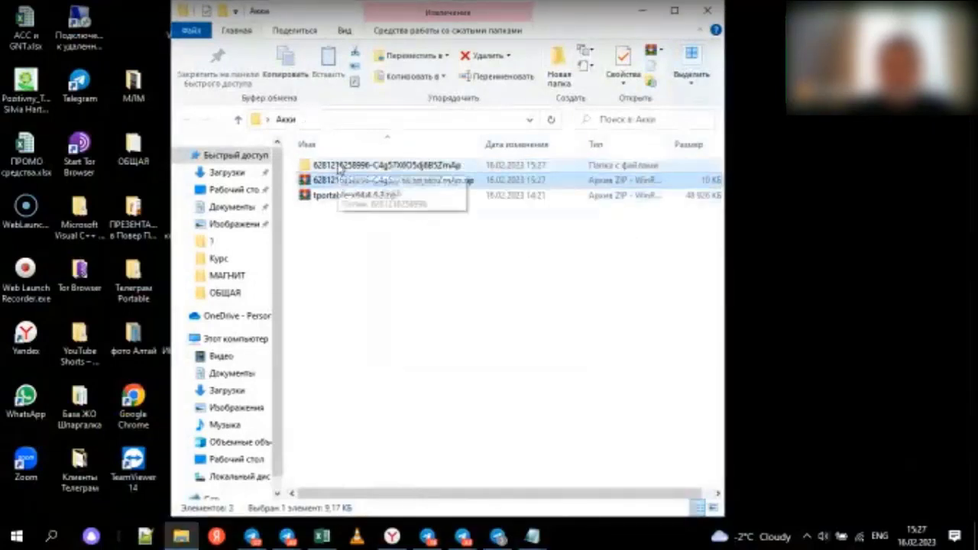
# Step: Open the extracted account subfolder and its Инструкция.txt file
pyautogui.doubleClick(339, 165)
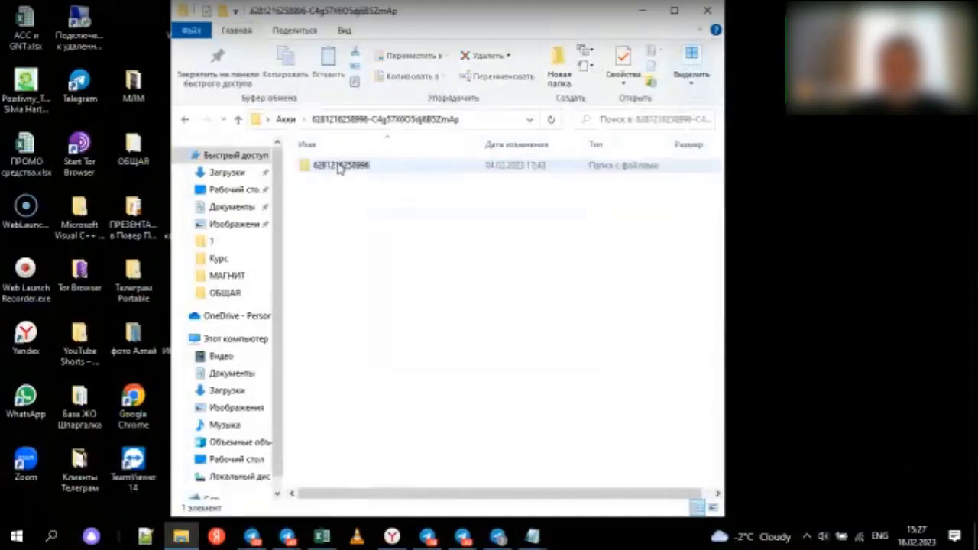
pyautogui.doubleClick(334, 168)
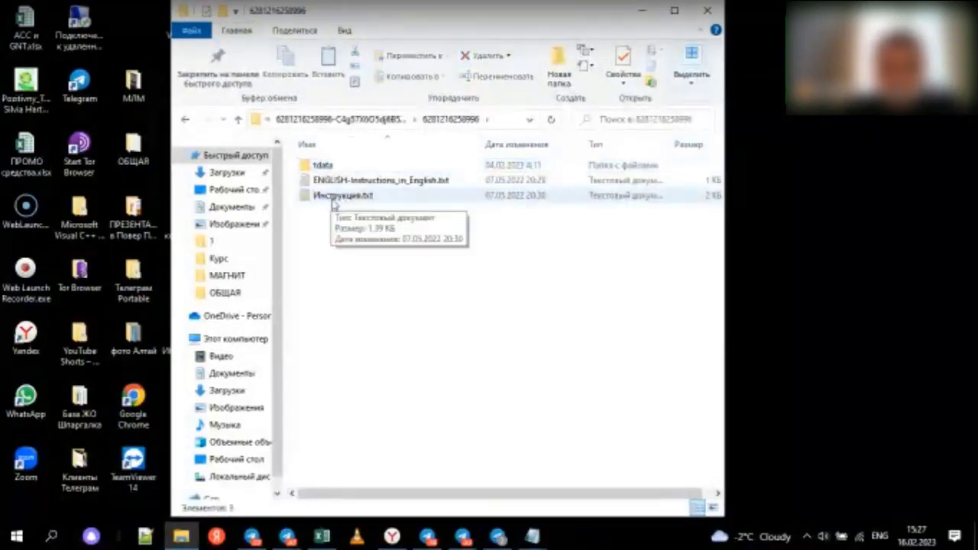
pyautogui.doubleClick(345, 200)
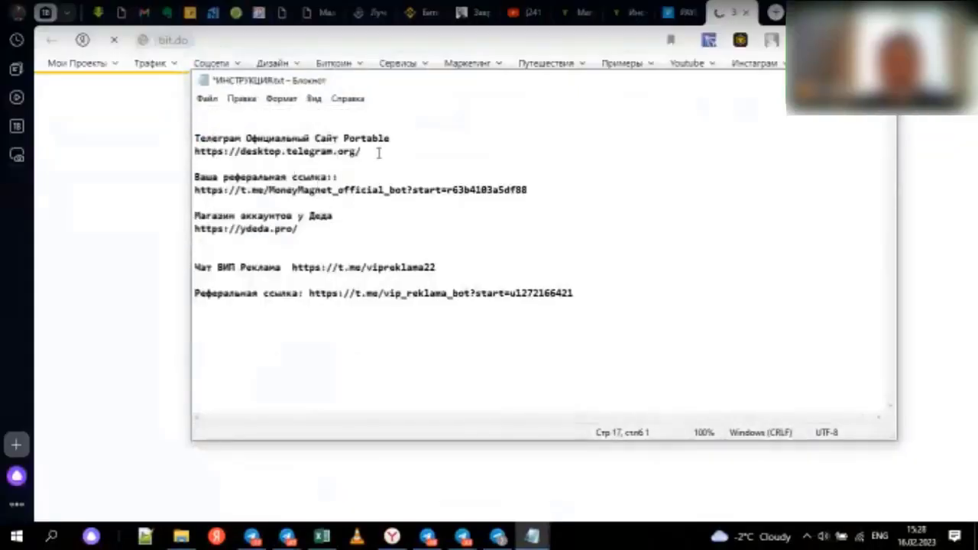
pyautogui.moveTo(378, 153); pyautogui.dragTo(230, 152)
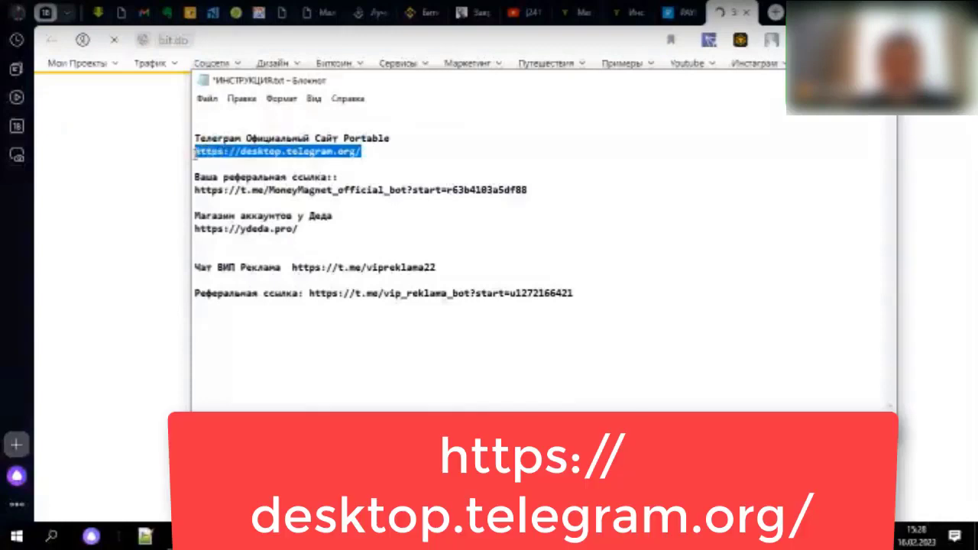
pyautogui.click(752, 22)
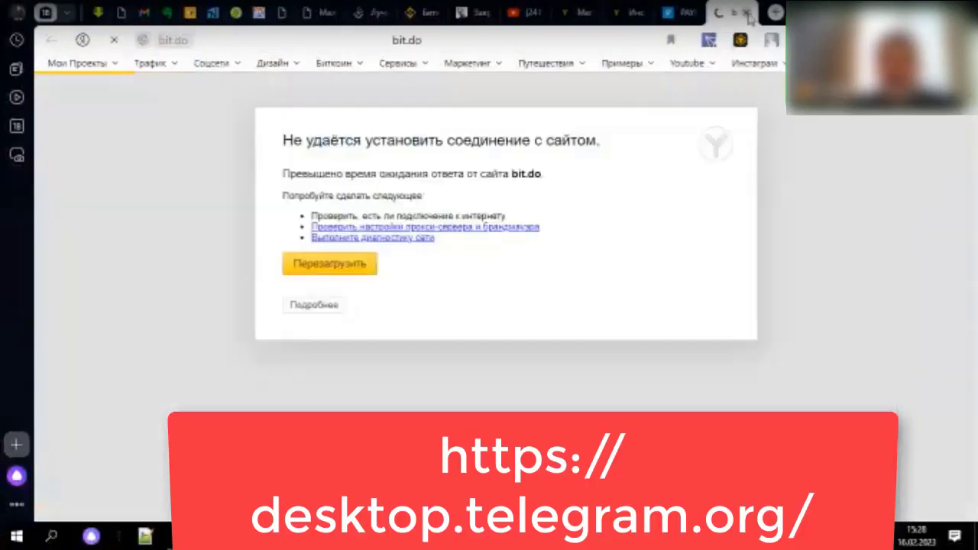
pyautogui.click(748, 14)
pyautogui.click(351, 38)
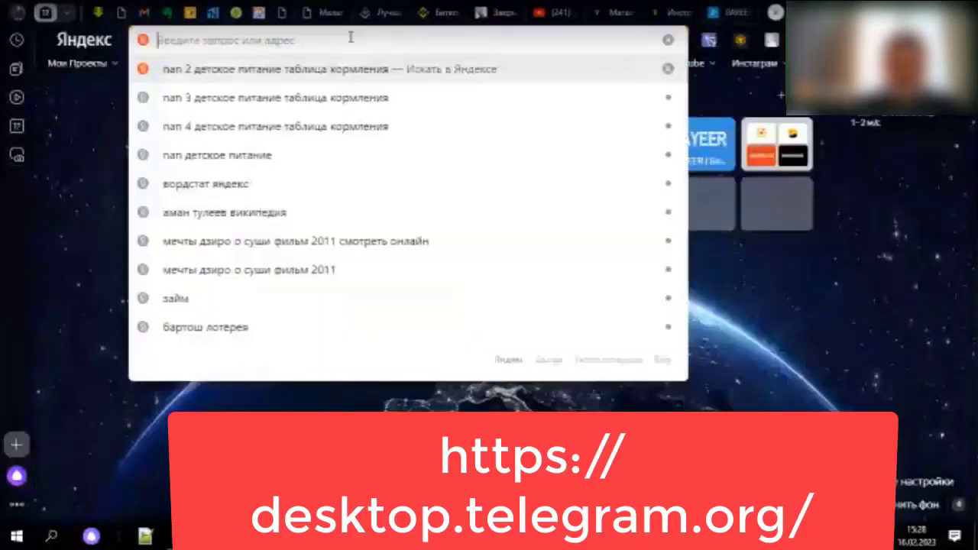
pyautogui.write('https://desktop.telegram.org/')
pyautogui.press('Return')
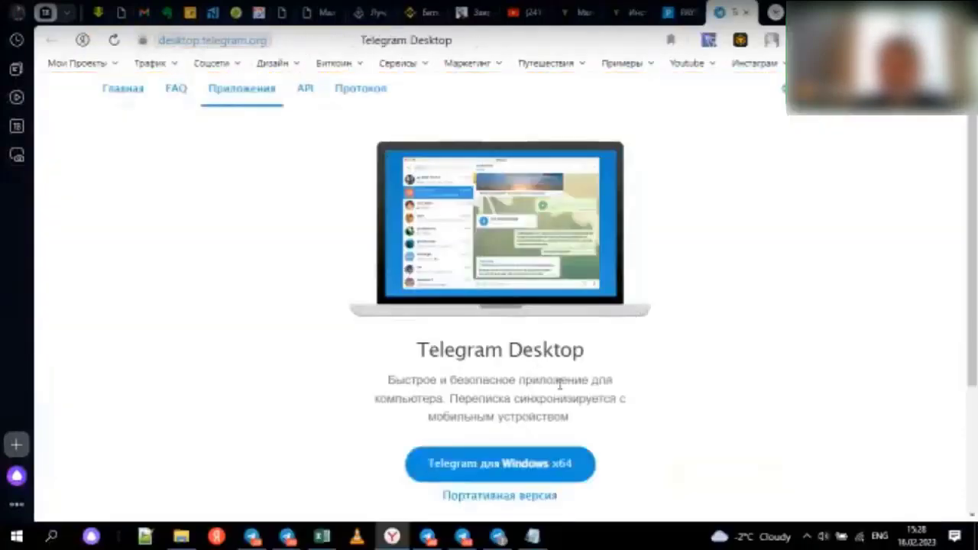
pyautogui.scroll(-2, 554, 379)
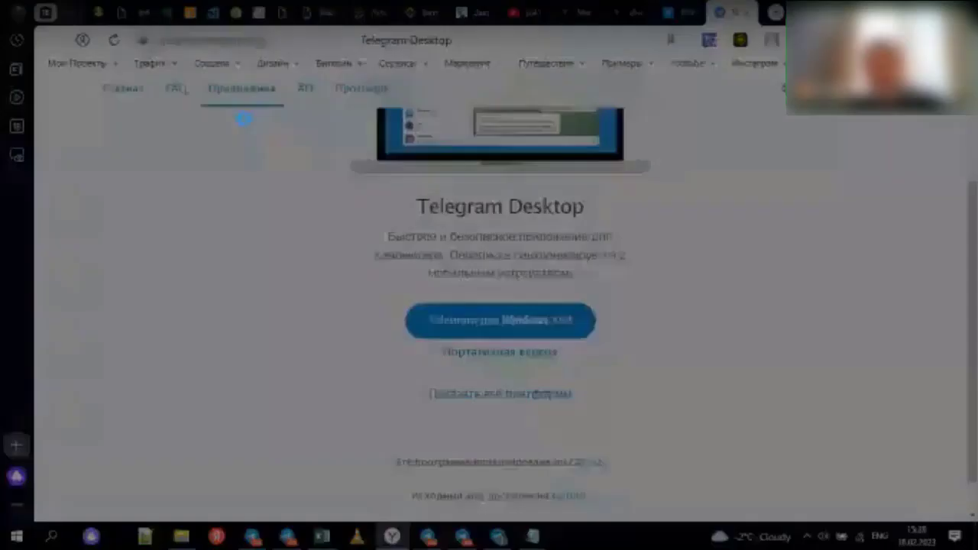
# Step: Screenshot the download area and mark Портативная версия with a red arrow and box
pyautogui.moveTo(69, 47); pyautogui.dragTo(923, 516)
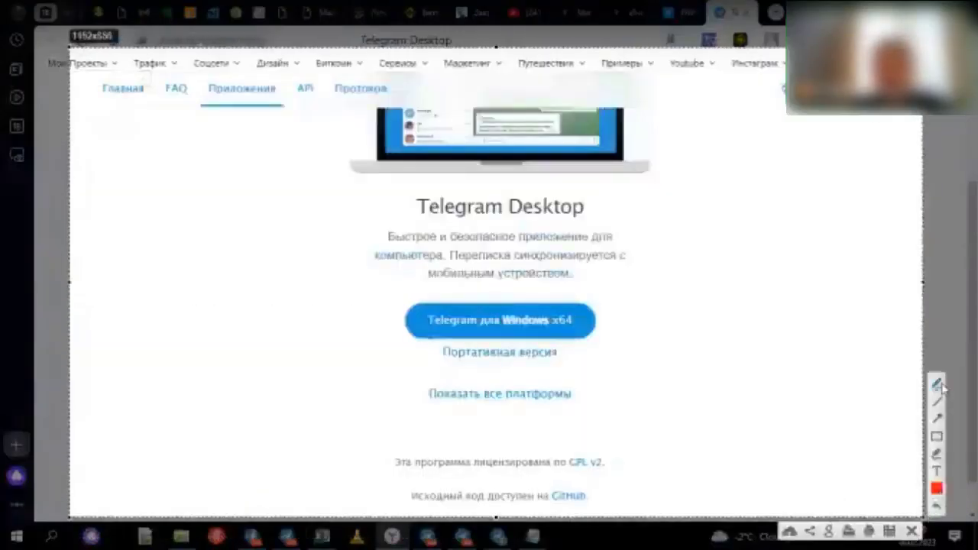
pyautogui.moveTo(799, 283)
pyautogui.mouseDown()
pyautogui.moveTo(629, 348)
pyautogui.moveTo(567, 350)
pyautogui.mouseUp()
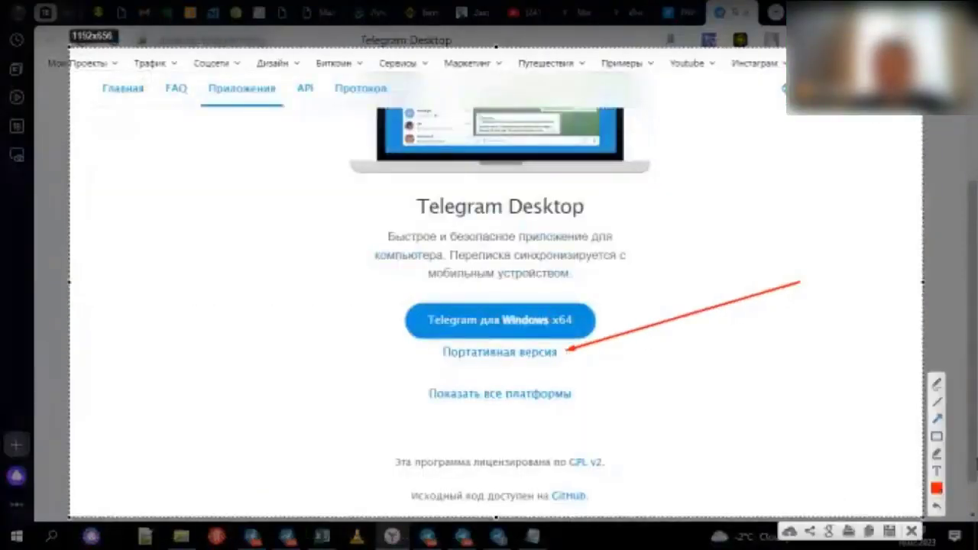
pyautogui.click(936, 438)
pyautogui.moveTo(405, 334); pyautogui.dragTo(590, 359)
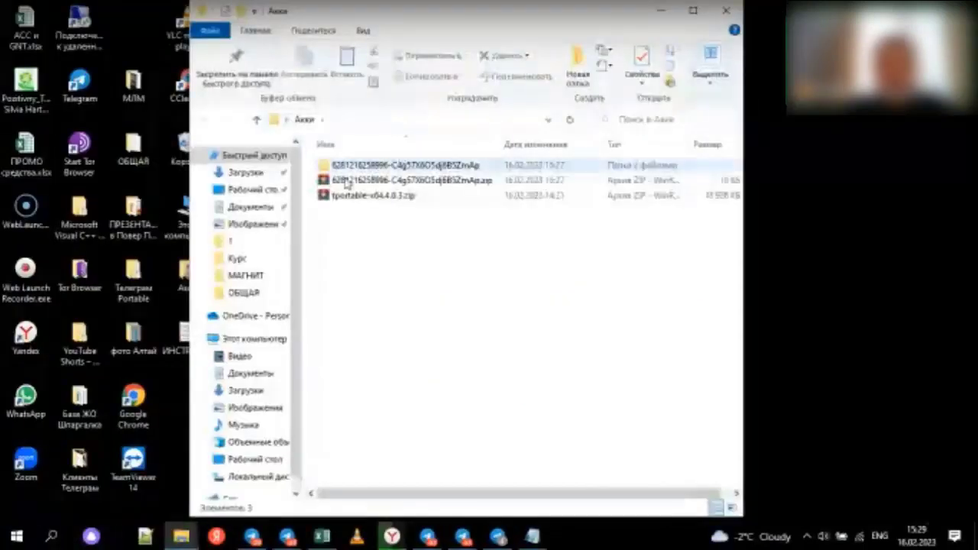
# Step: Extract tportable-x64.4.6.3 into its own folder, then delete both zip archives
pyautogui.rightClick(385, 201)
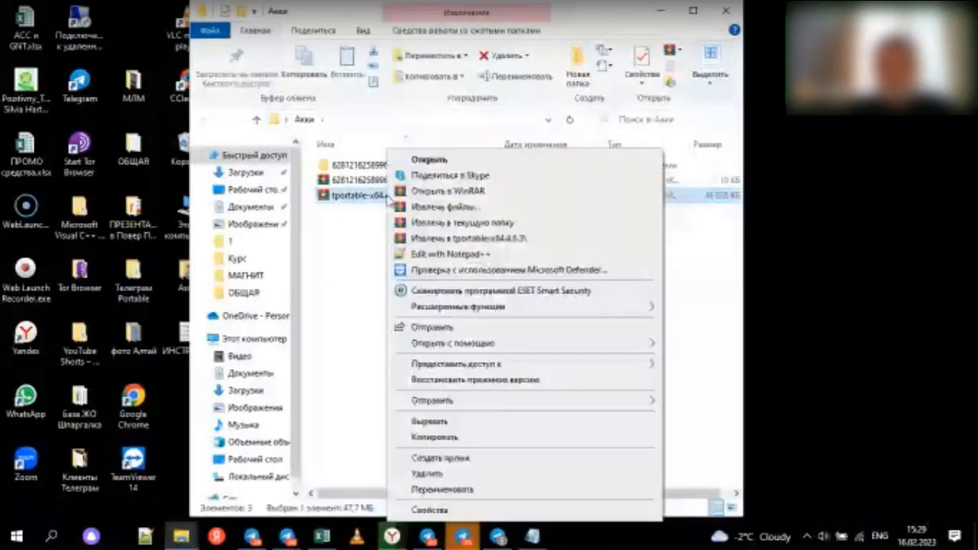
pyautogui.click(504, 238)
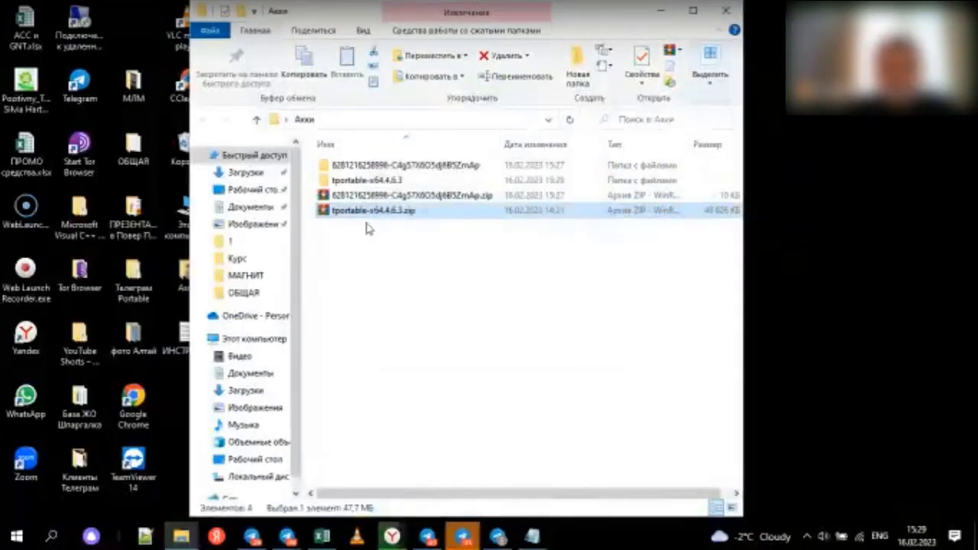
pyautogui.moveTo(386, 241); pyautogui.dragTo(348, 197)
pyautogui.press('Delete')
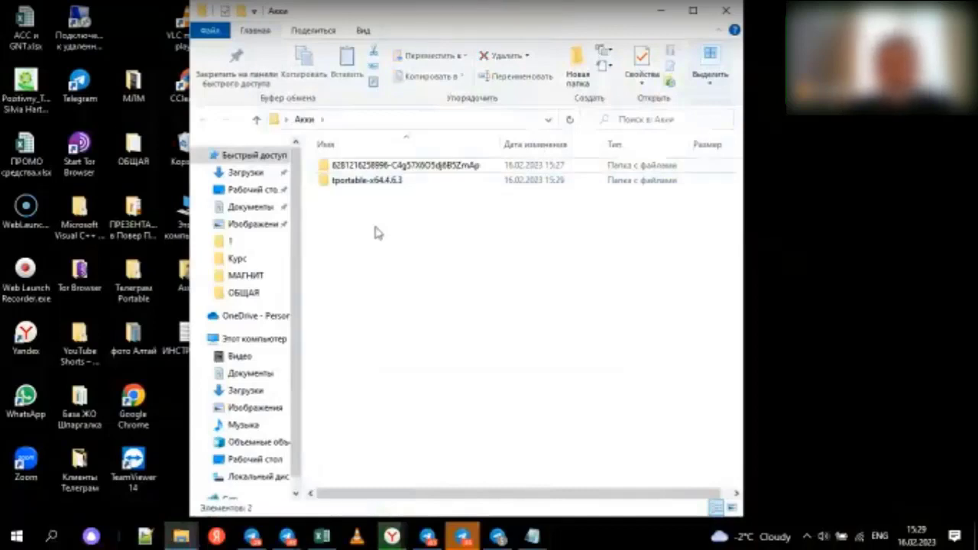
# Step: Copy Telegram.exe from the tportable-x64.4.6.3 Telegram folder
pyautogui.doubleClick(348, 180)
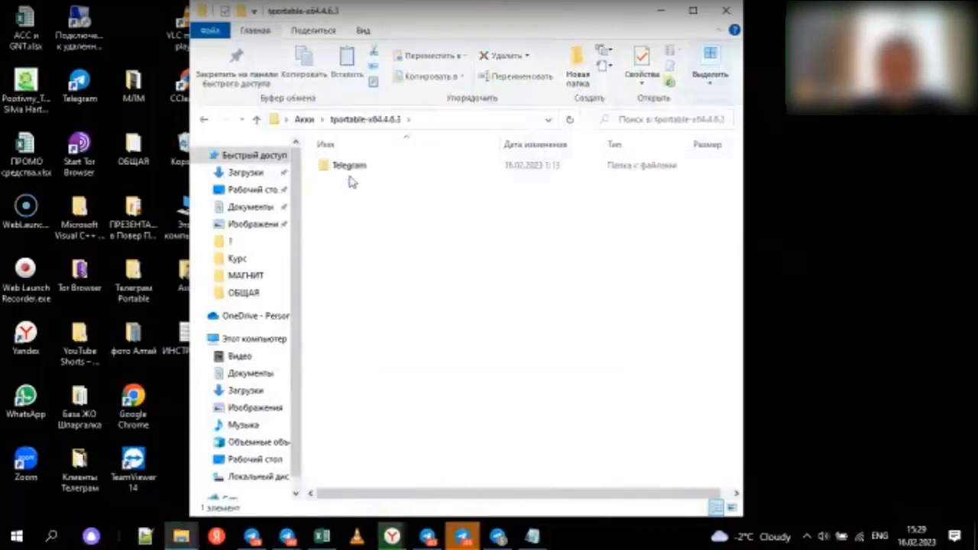
pyautogui.doubleClick(339, 167)
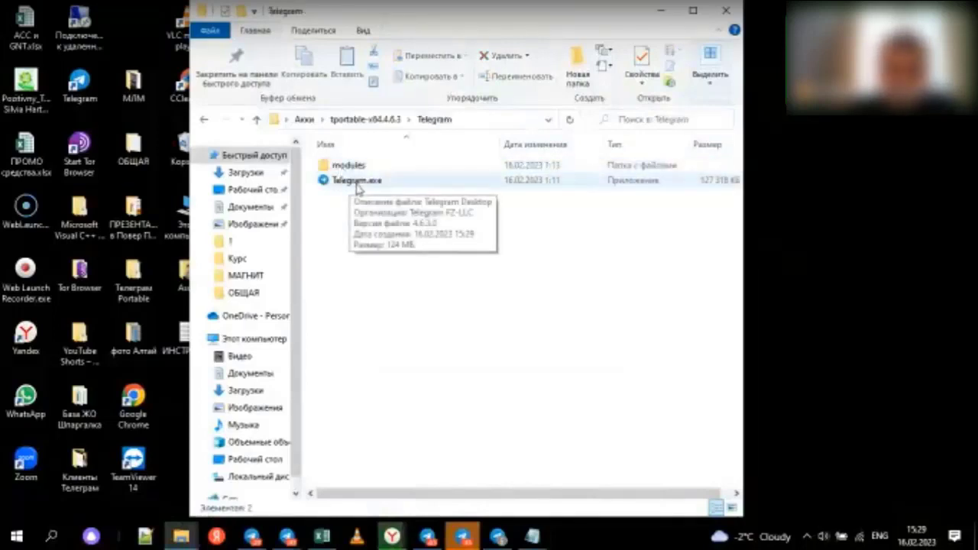
pyautogui.click(365, 183)
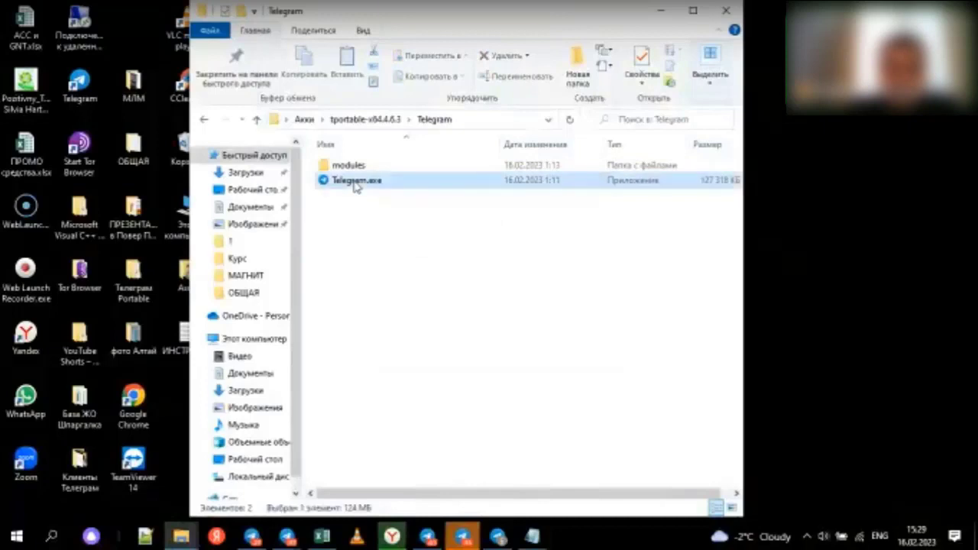
pyautogui.doubleClick(367, 182)
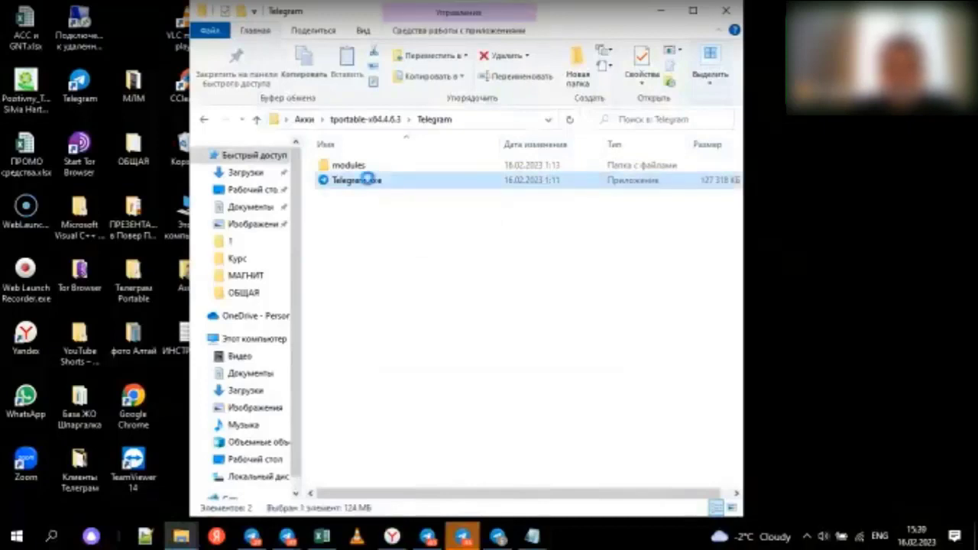
pyautogui.rightClick(367, 180)
pyautogui.click(420, 439)
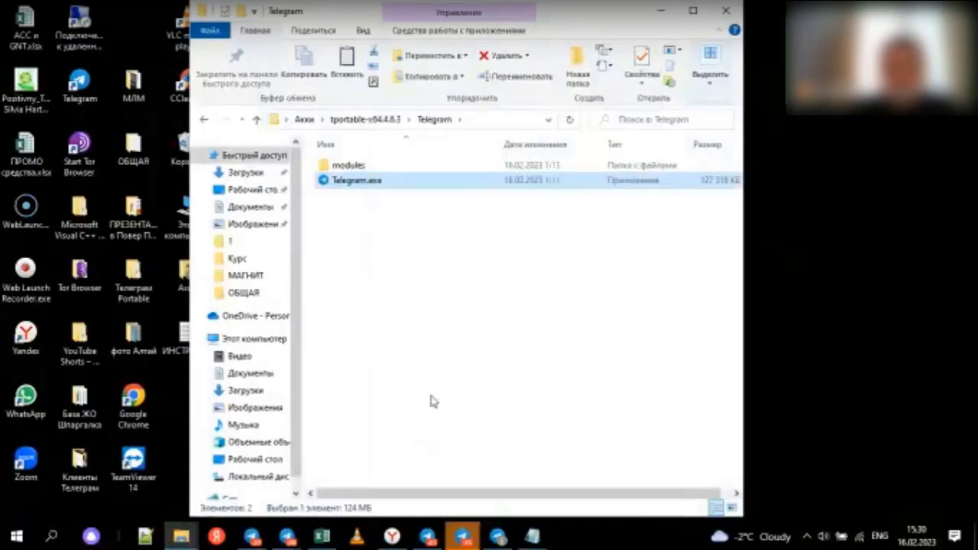
# Step: Paste Telegram.exe into the account folder beside tdata and select the copied file
pyautogui.click(256, 122)
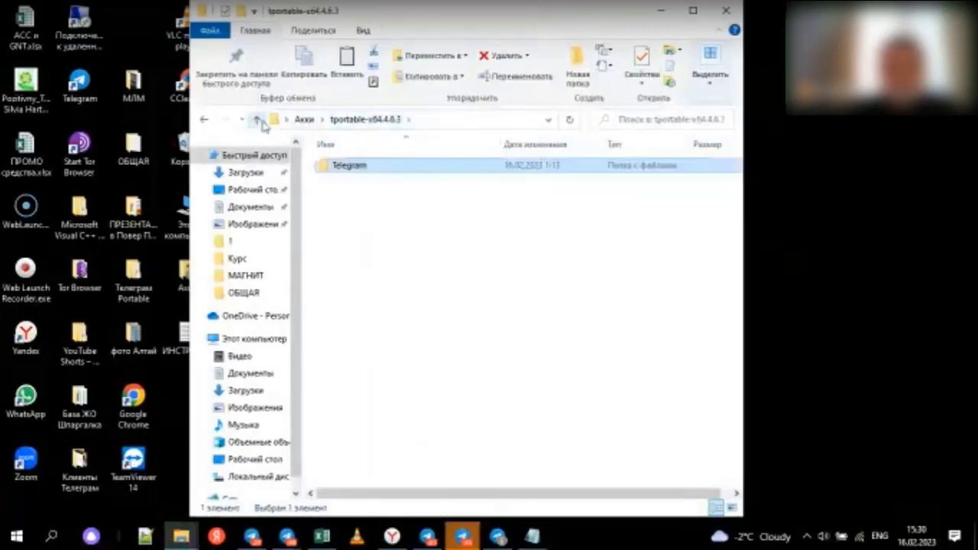
pyautogui.click(258, 122)
pyautogui.doubleClick(374, 165)
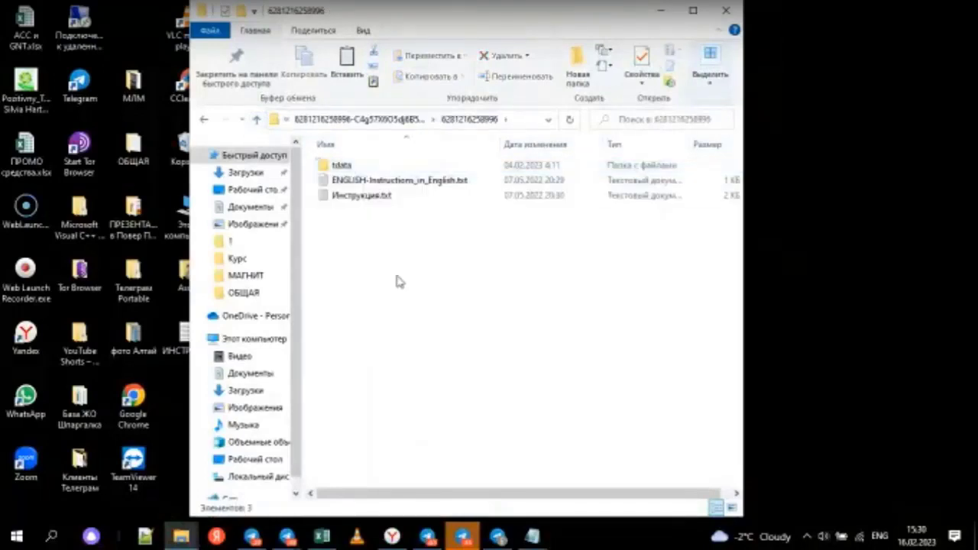
pyautogui.hotkey('ctrl', 'v')
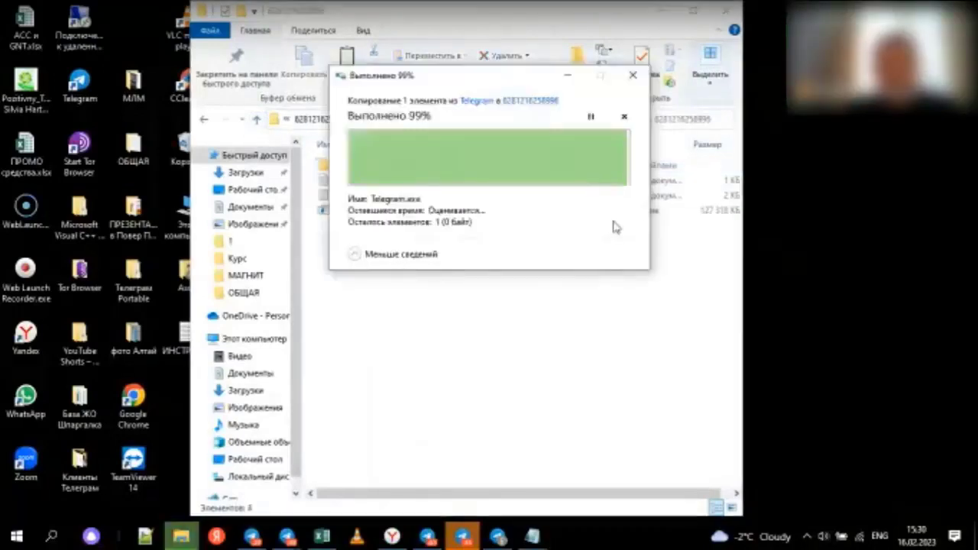
pyautogui.click(376, 282)
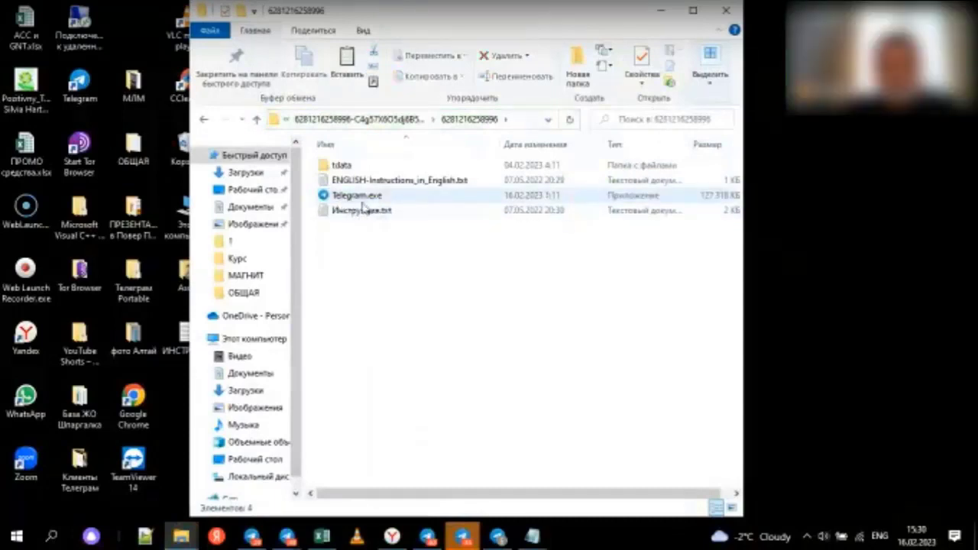
pyautogui.click(365, 200)
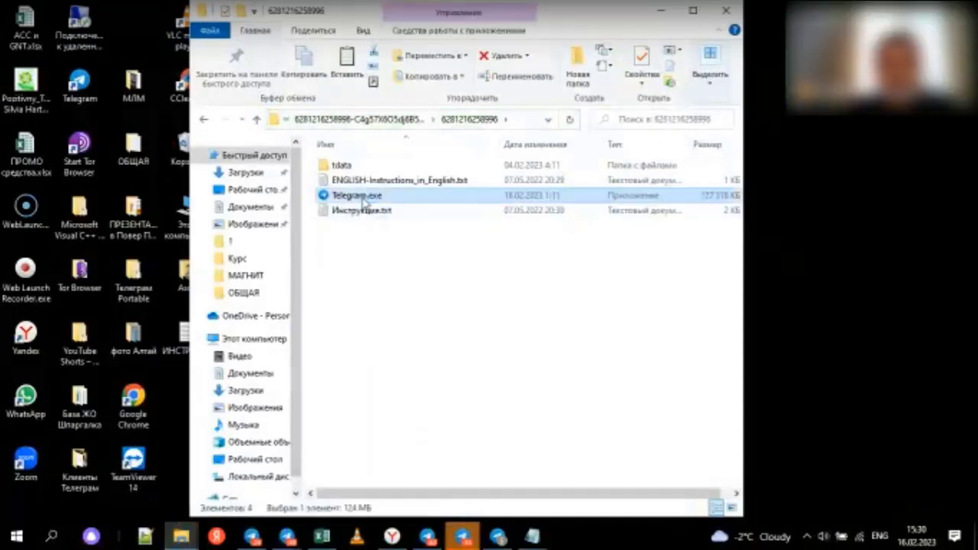
# Step: Run Telegram.exe from the account folder, maximize the window, and open the side menu
pyautogui.doubleClick(365, 200)
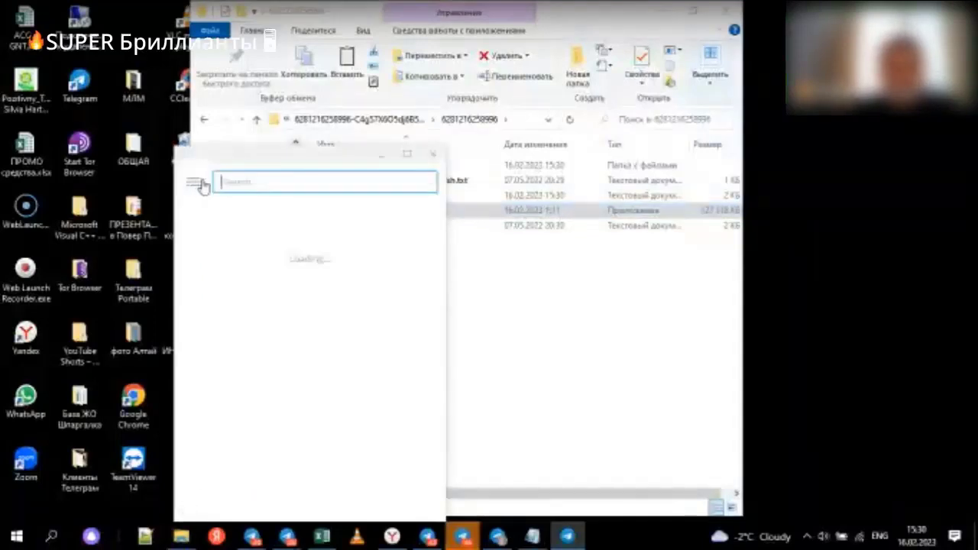
pyautogui.click(408, 157)
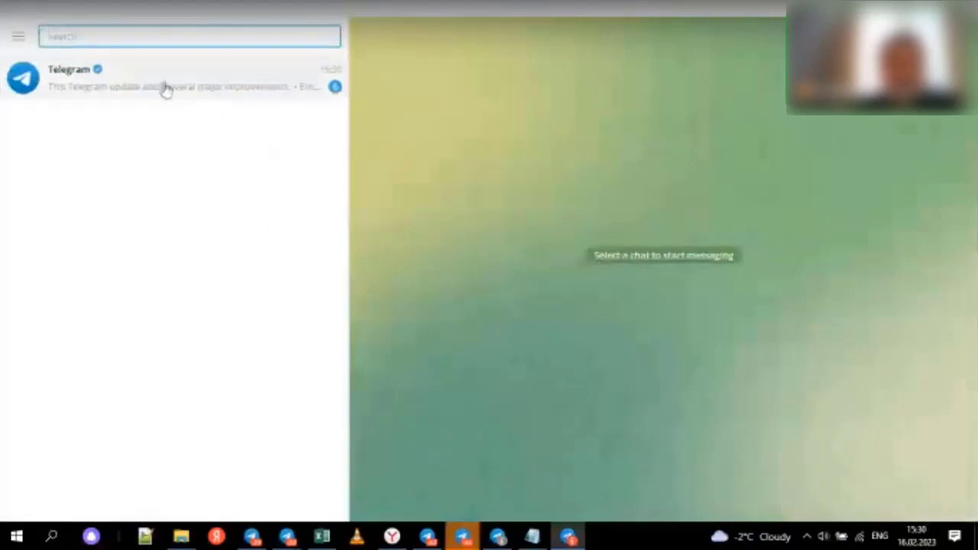
pyautogui.click(21, 40)
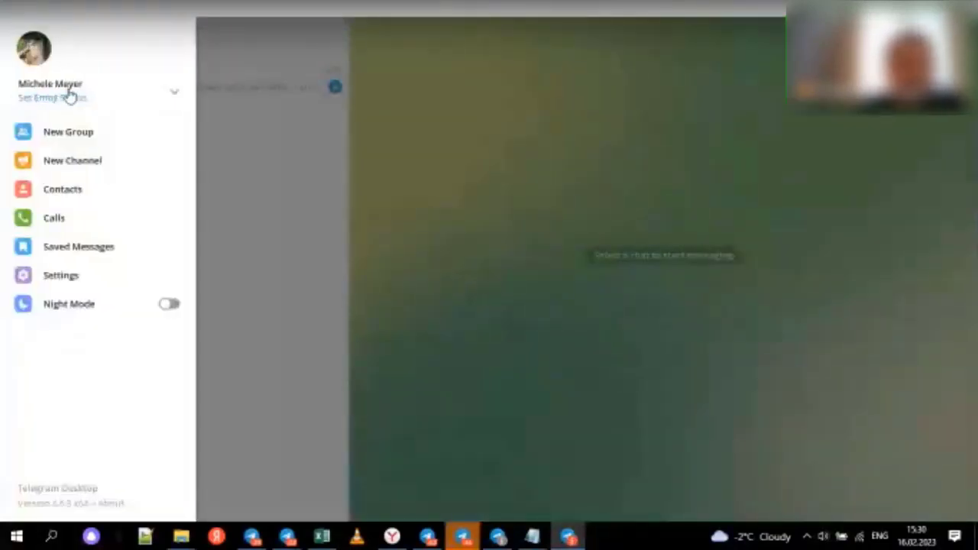
# Step: Set the interface language to Русский, confirm the restart, then close Settings
pyautogui.click(72, 278)
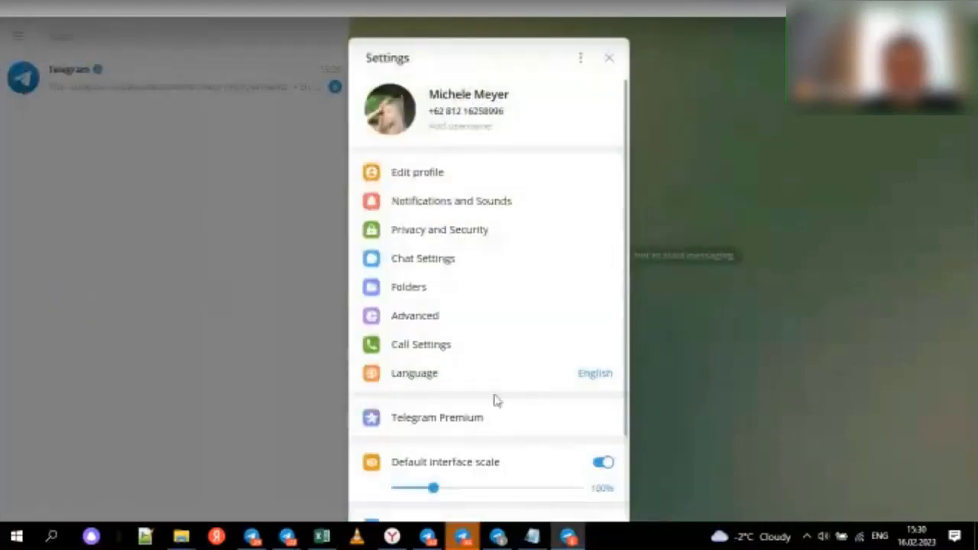
pyautogui.click(586, 376)
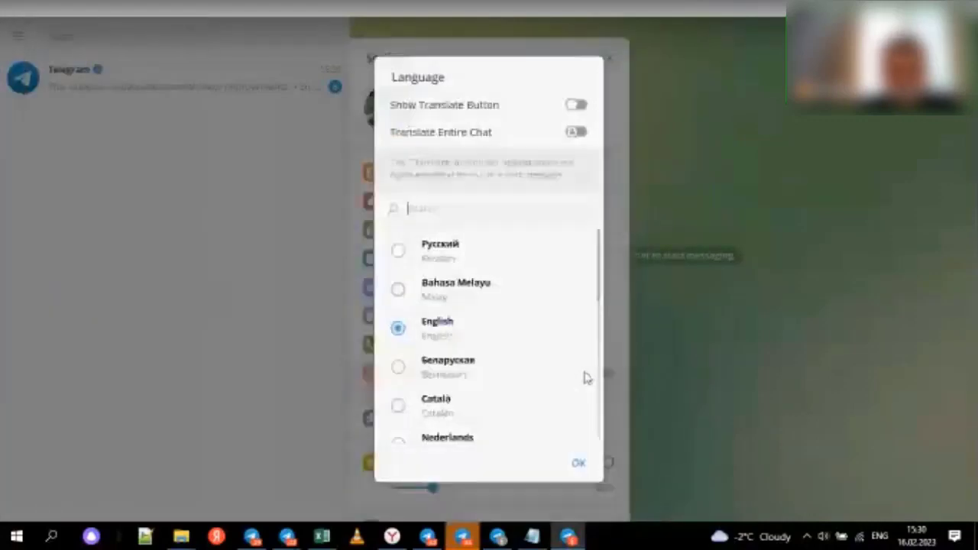
pyautogui.click(400, 253)
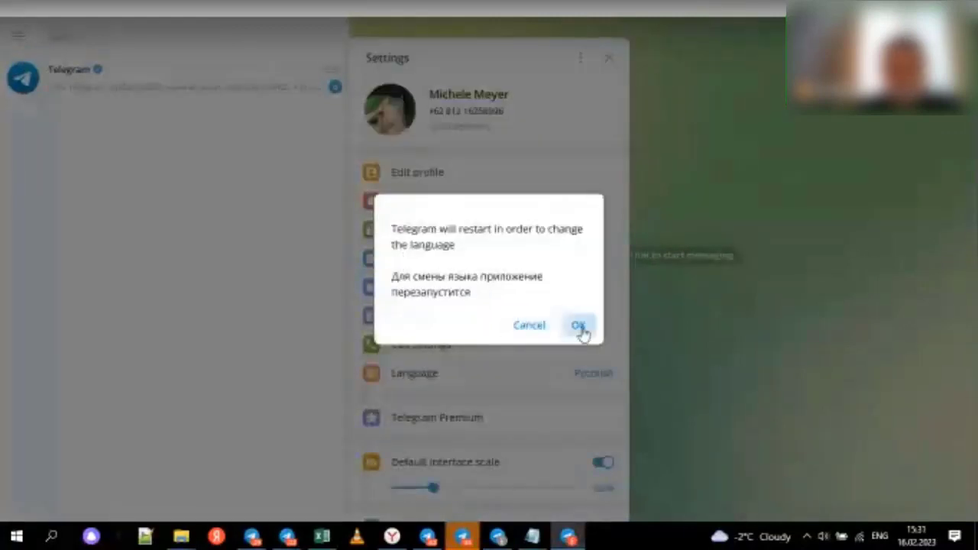
pyautogui.click(578, 326)
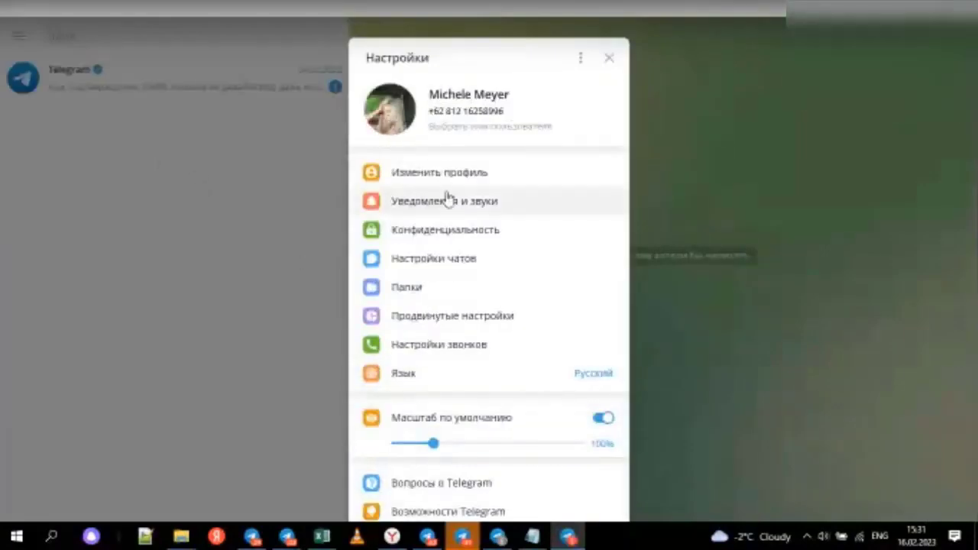
pyautogui.click(723, 129)
pyautogui.click(18, 37)
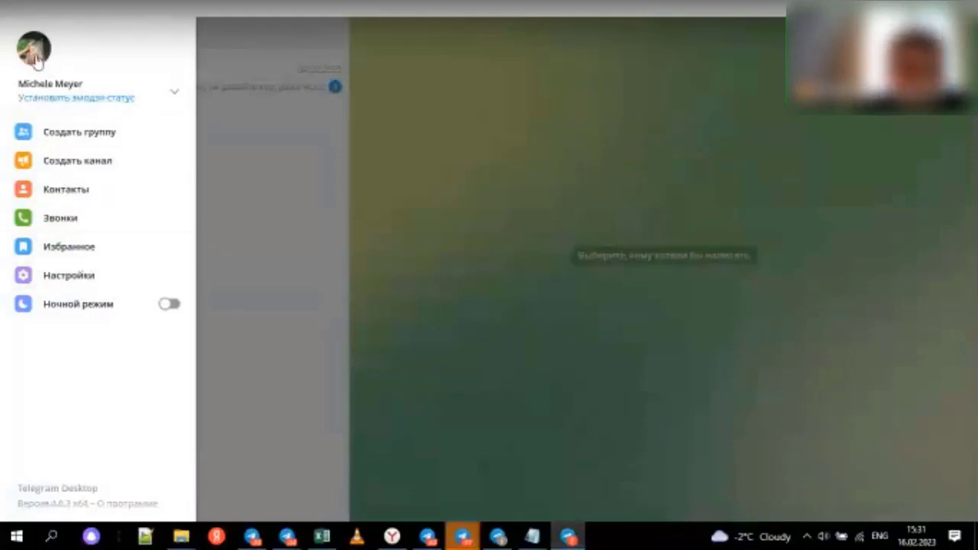
# Step: Set a new profile photo from an image file in the profile editor
pyautogui.click(75, 276)
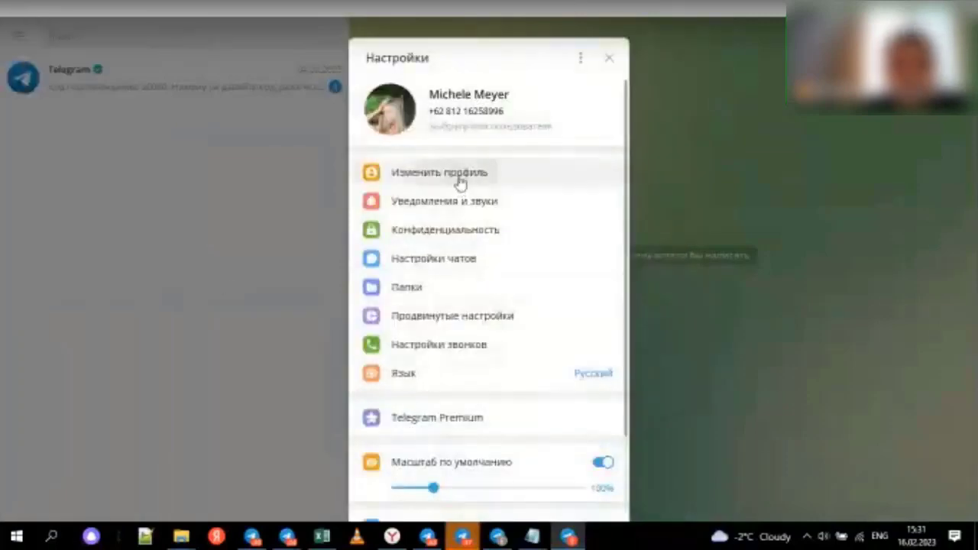
pyautogui.click(459, 174)
pyautogui.click(518, 139)
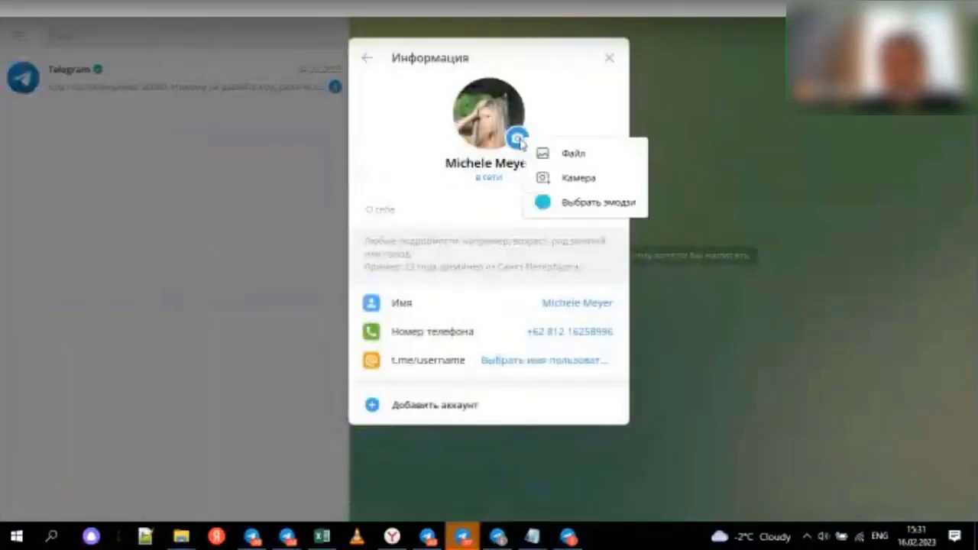
pyautogui.click(573, 155)
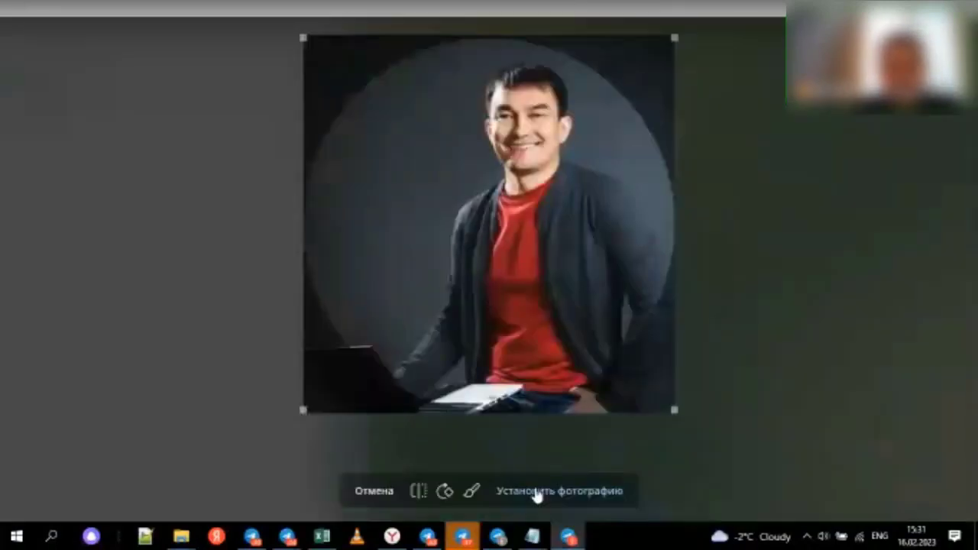
pyautogui.click(537, 495)
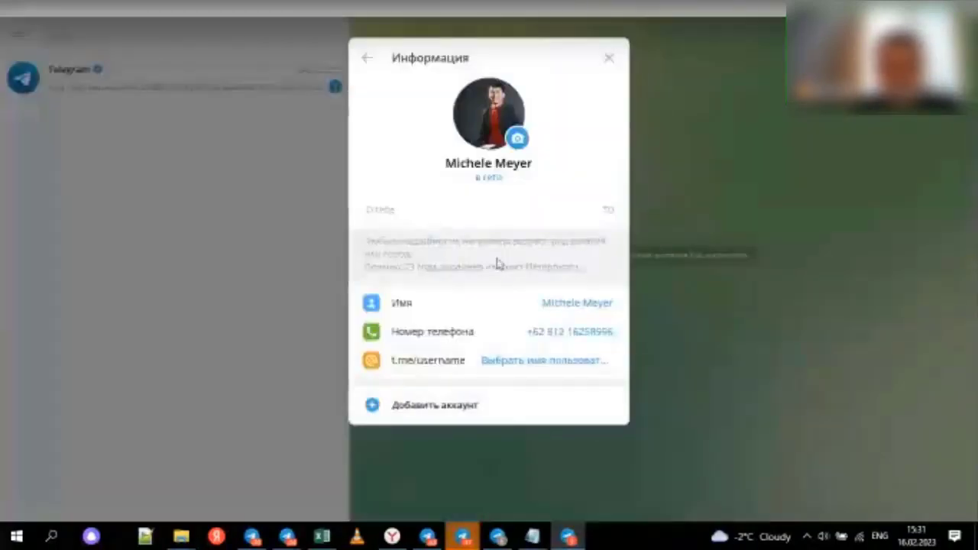
# Step: Replace the profile's first and last name with the new display name and save
pyautogui.click(568, 310)
pyautogui.moveTo(442, 247); pyautogui.dragTo(362, 247)
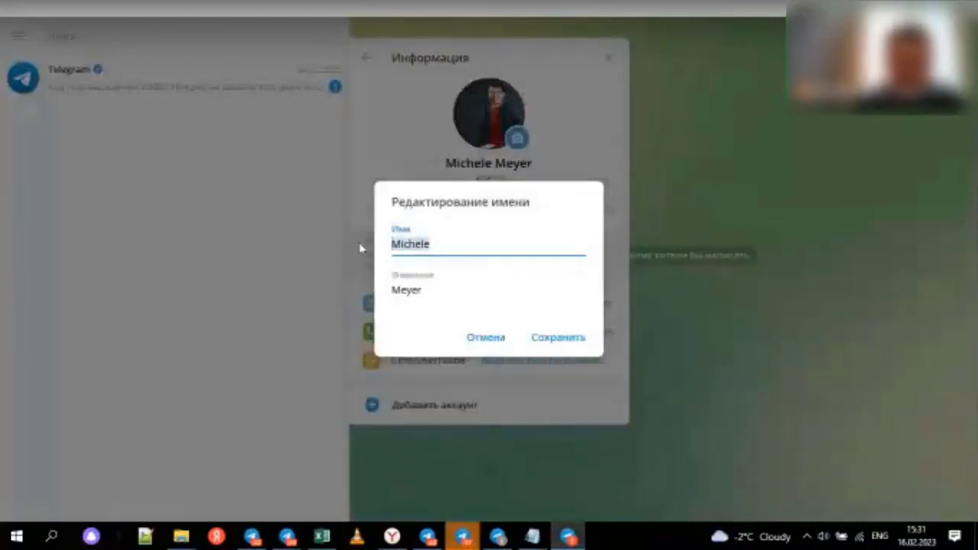
pyautogui.write('Altay')
pyautogui.press('Tab')
pyautogui.write('Alim')
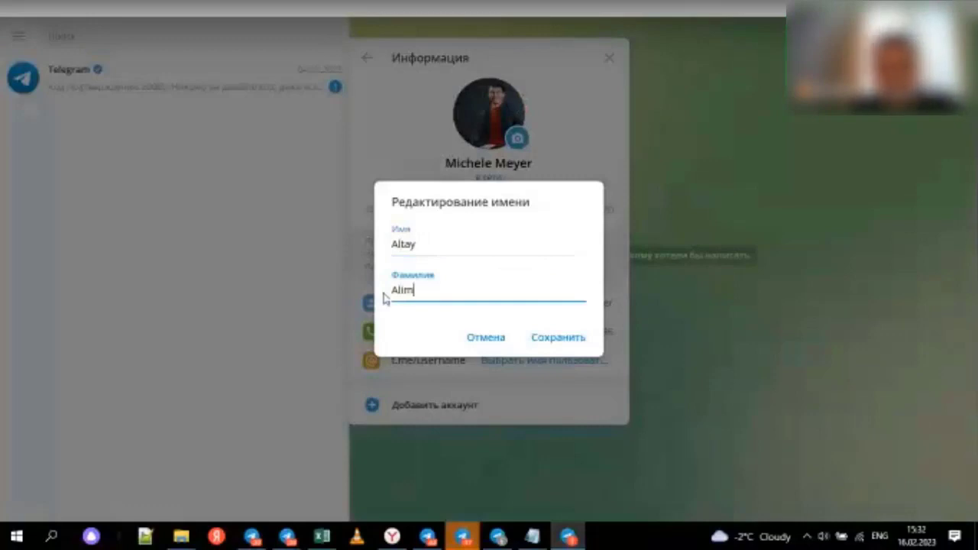
pyautogui.click(560, 339)
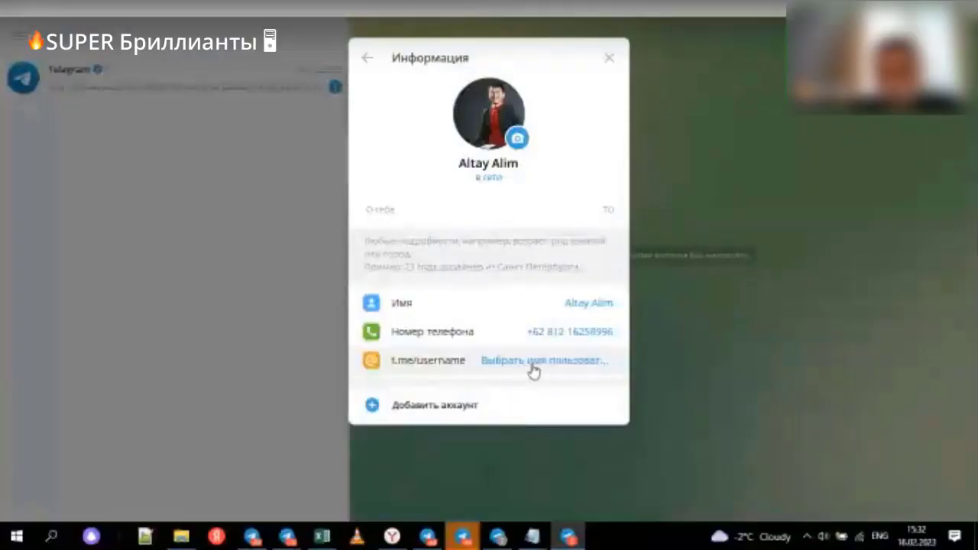
# Step: Choose a new available public username and save it
pyautogui.click(533, 370)
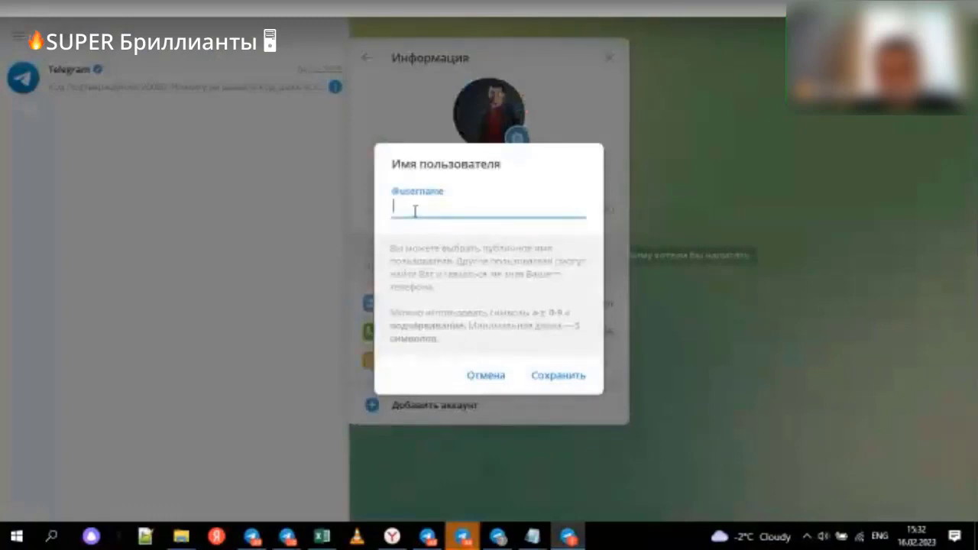
pyautogui.write('altay')
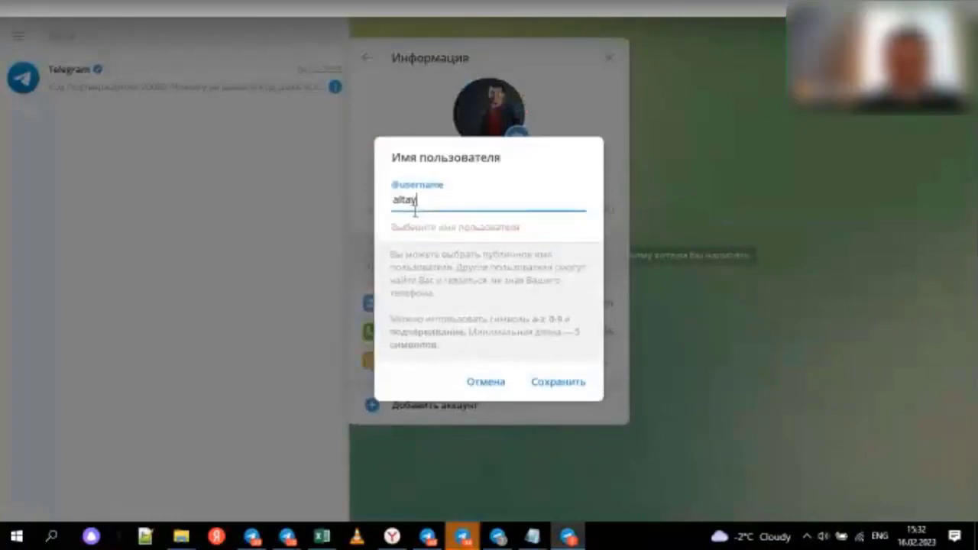
pyautogui.write('524')
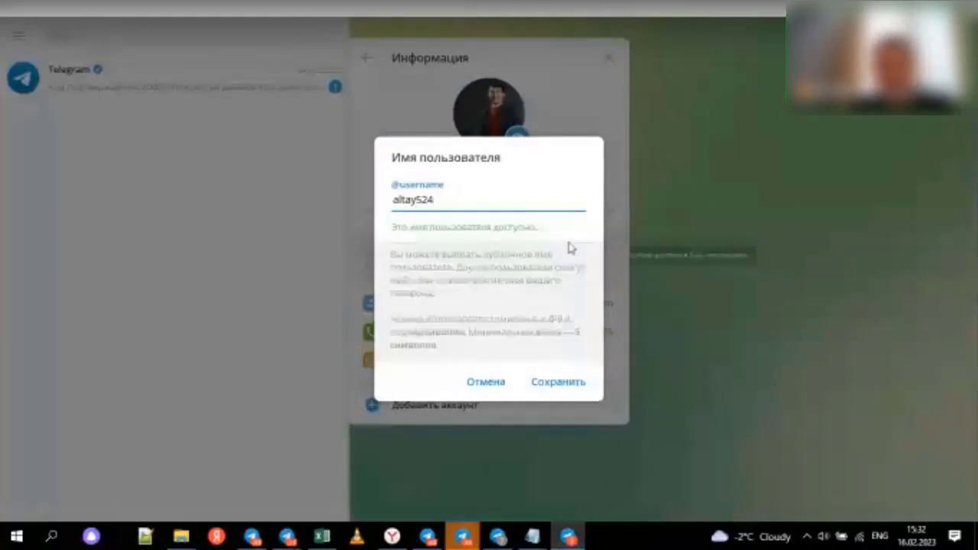
pyautogui.click(559, 382)
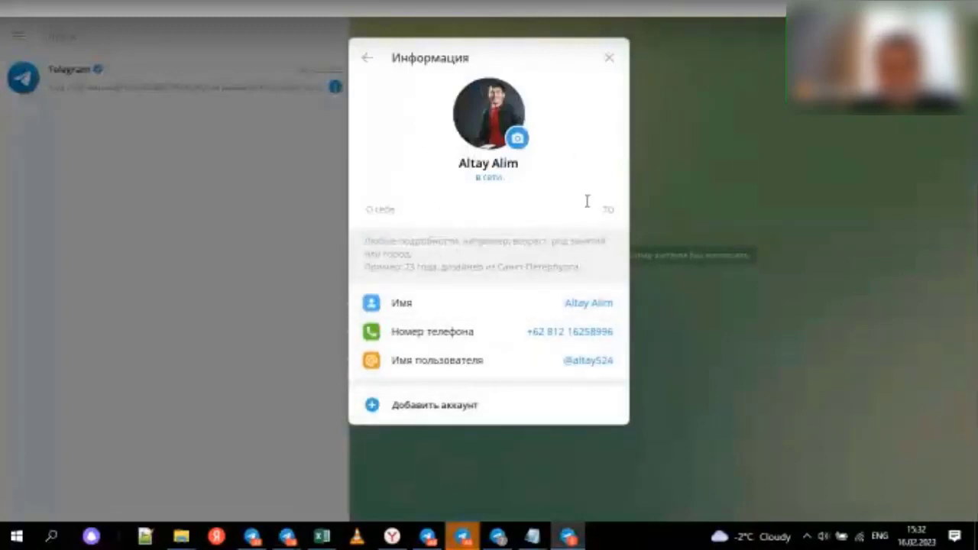
# Step: Open the profile photo full screen from Настройки and advance to the older second photo
pyautogui.click(710, 121)
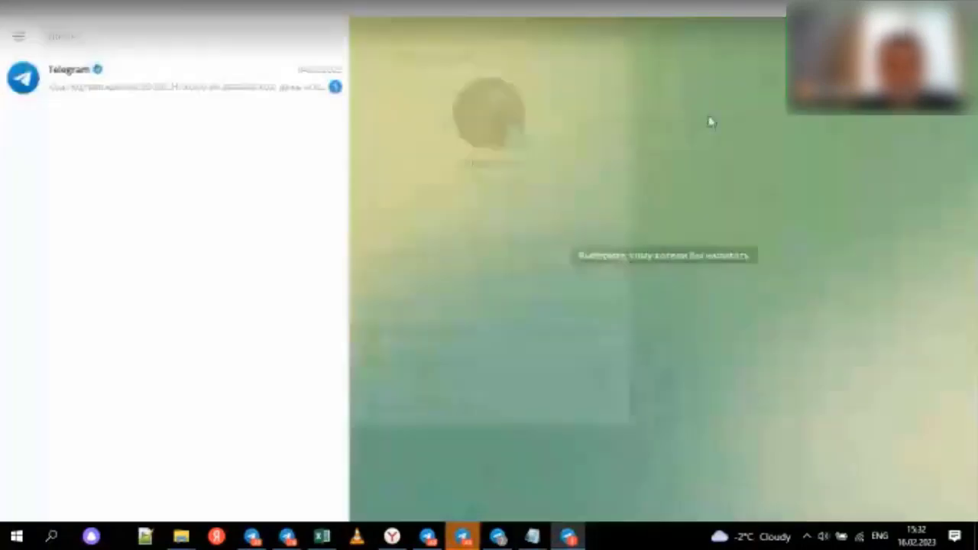
pyautogui.click(21, 40)
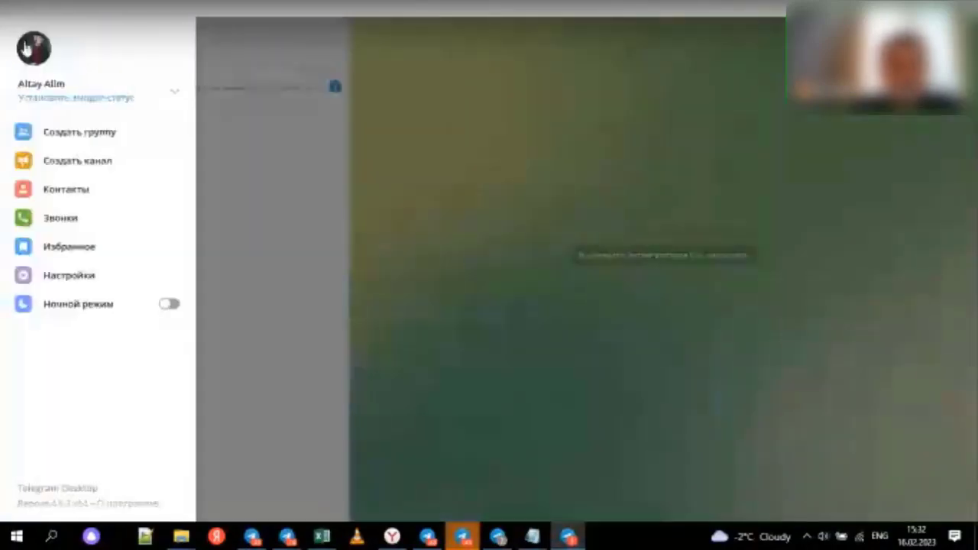
pyautogui.click(82, 274)
pyautogui.click(390, 108)
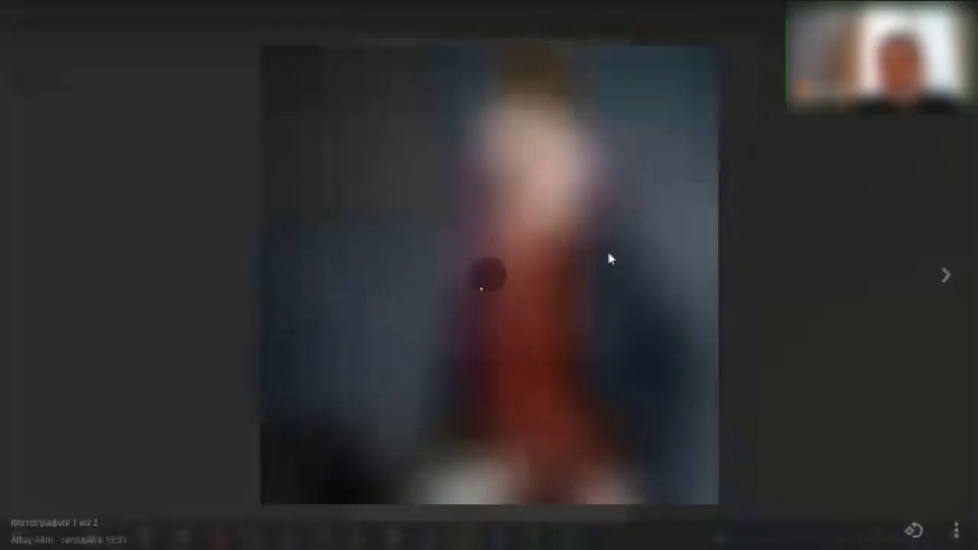
pyautogui.click(947, 284)
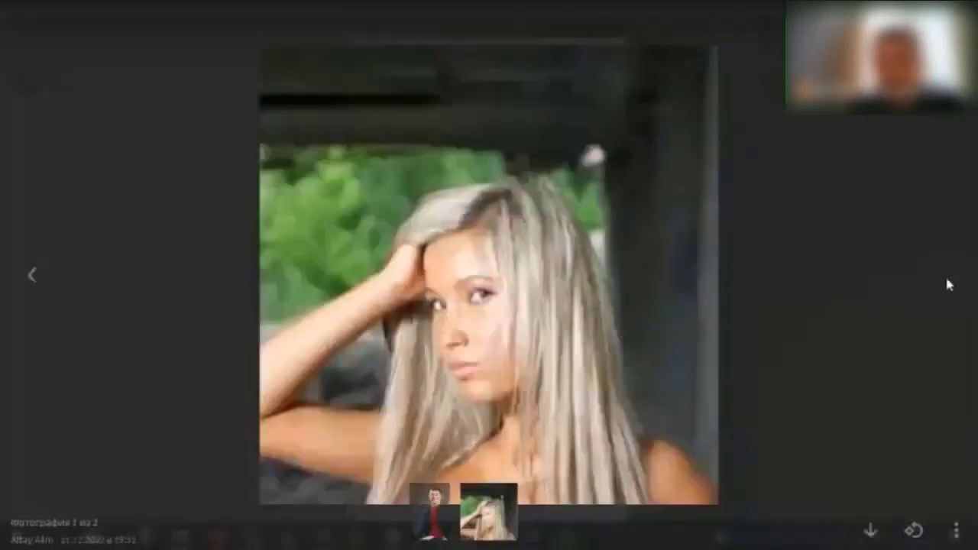